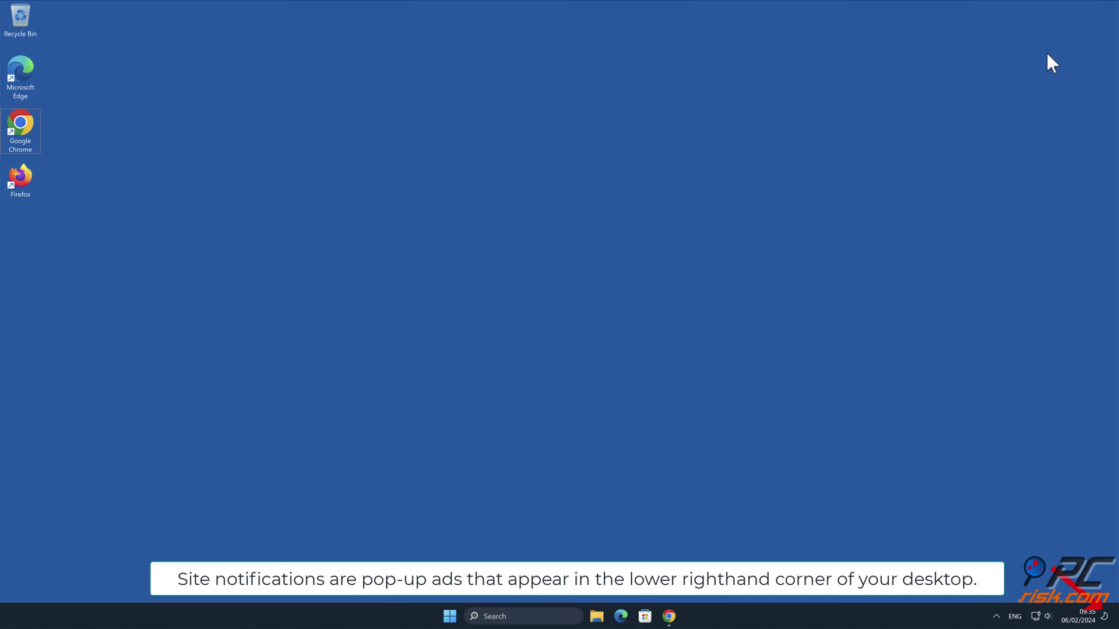
Allow fundatingquest.fun notifications on the Chrome scam page, then close the window
click(669, 616)
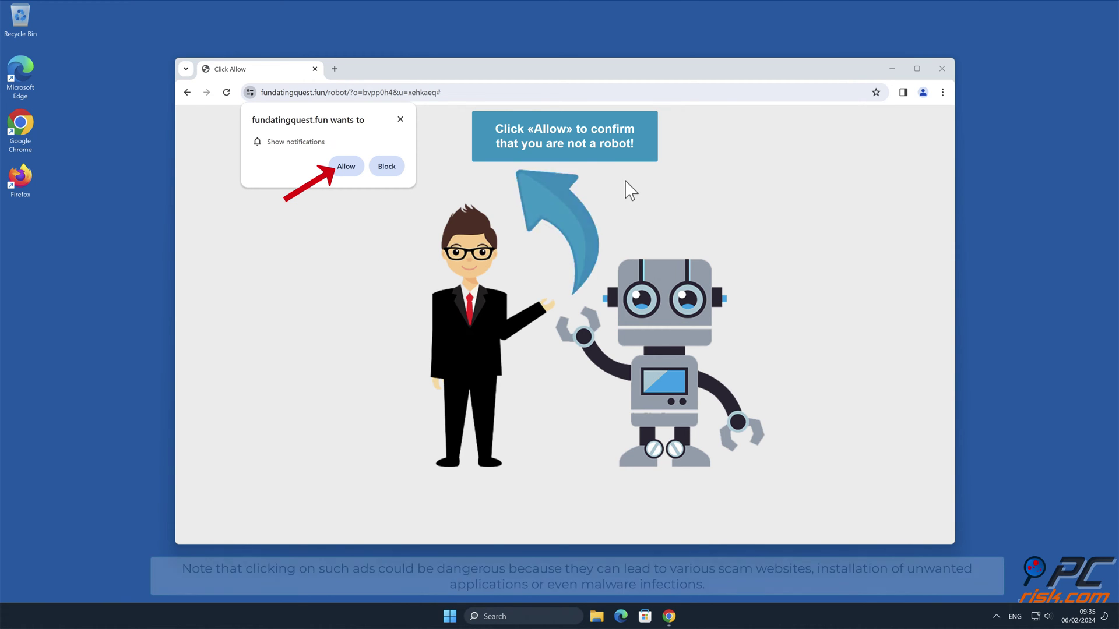
click(348, 168)
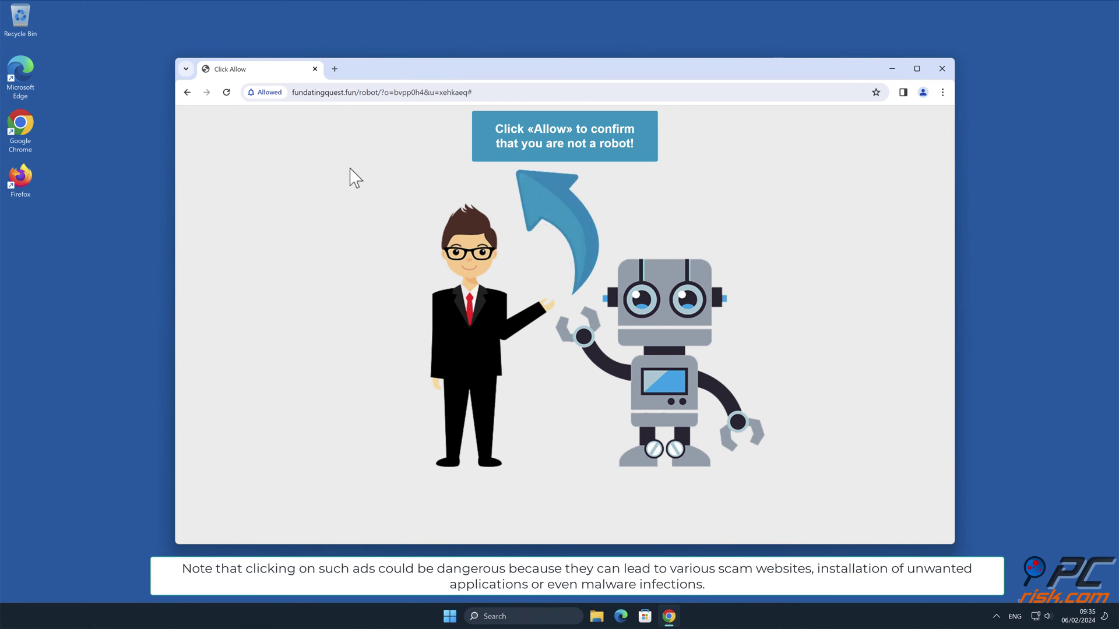
click(938, 69)
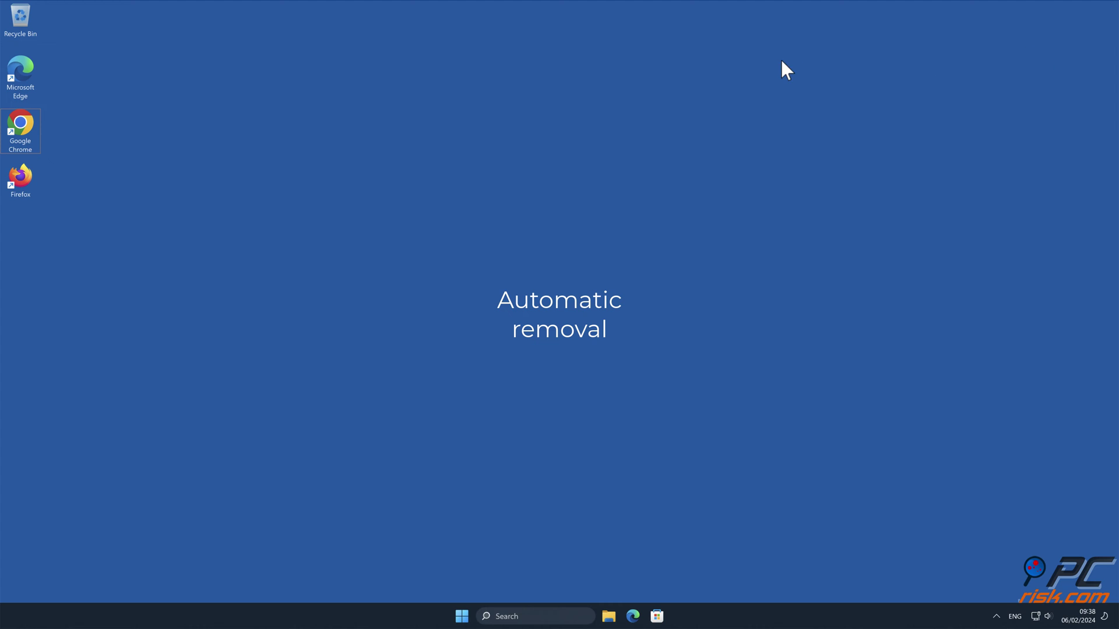
double_click(26, 122)
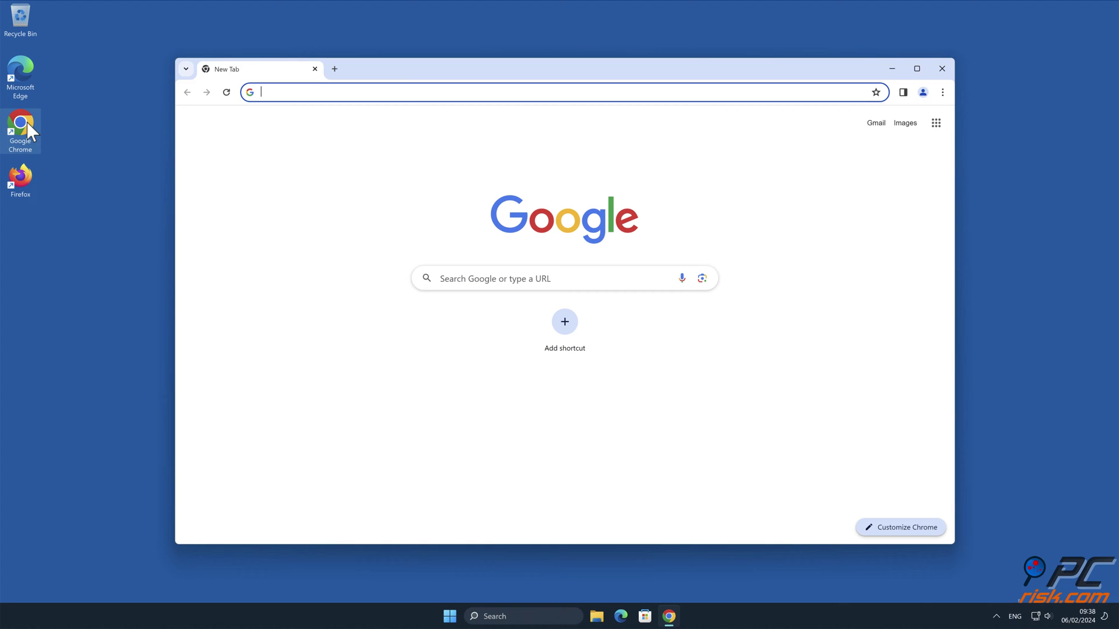
click(292, 93)
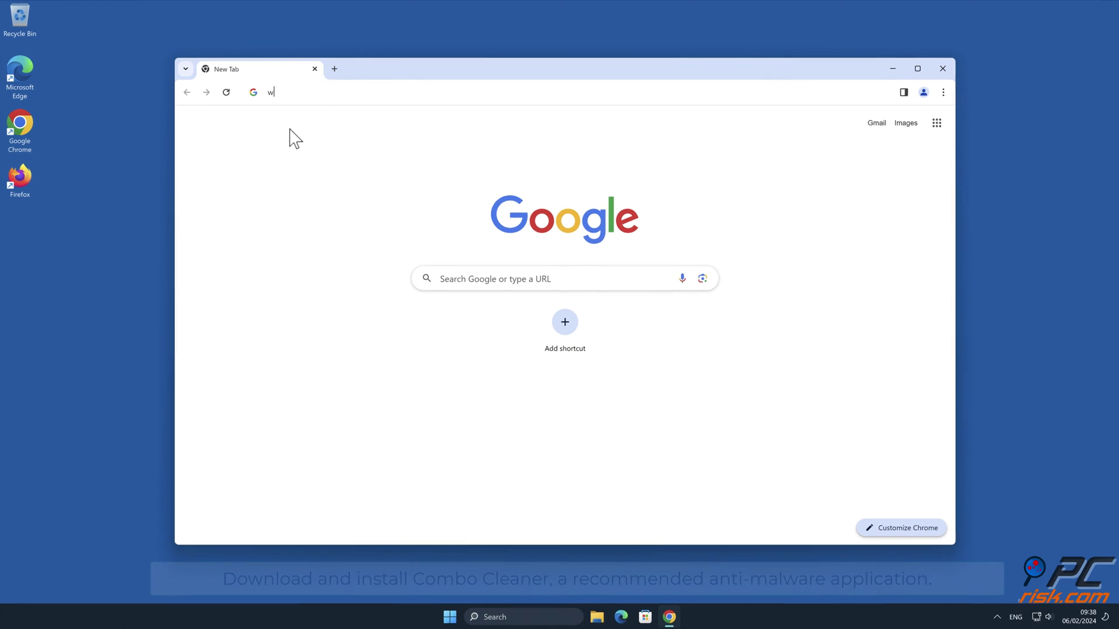
text(www.combocleane)
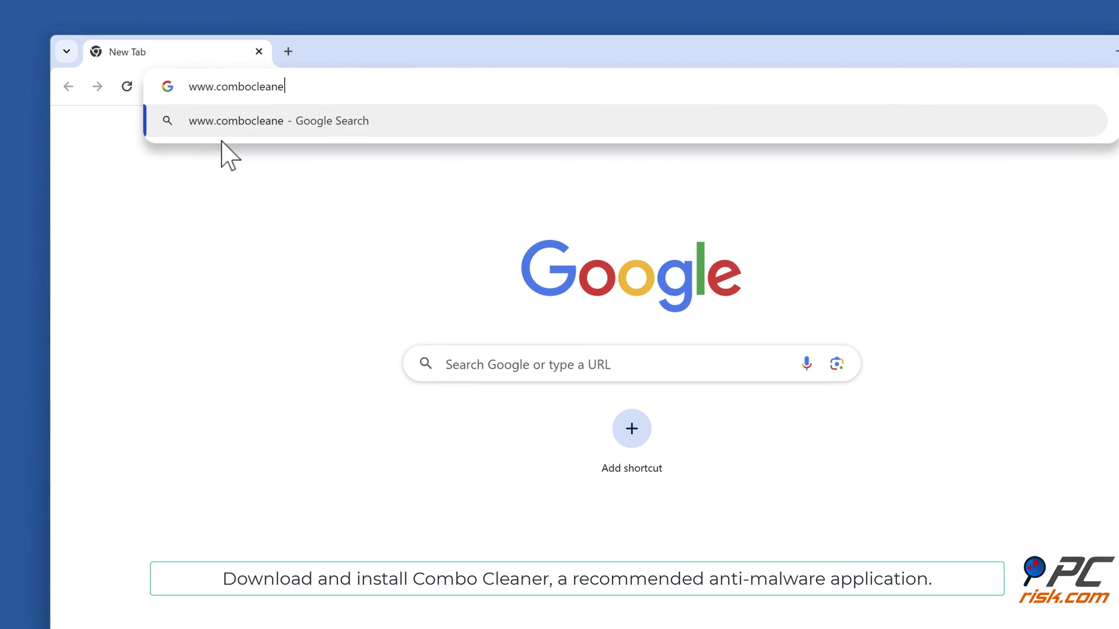
text(r.com)
key(Return)
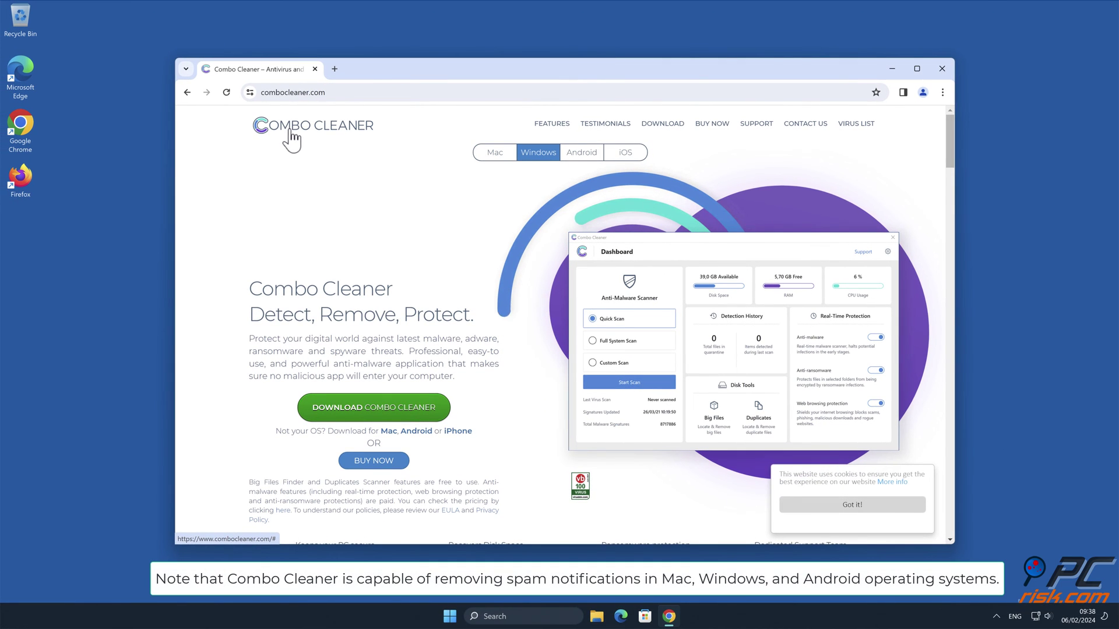
Download the Combo Cleaner installer and install it to the default location, approving UAC
click(435, 418)
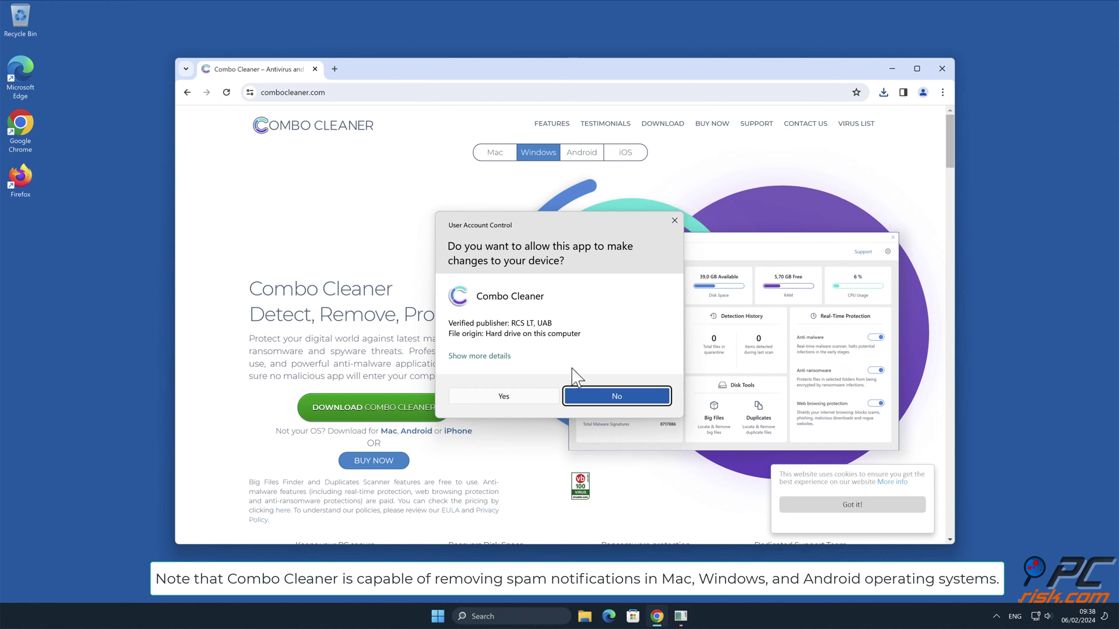
click(512, 398)
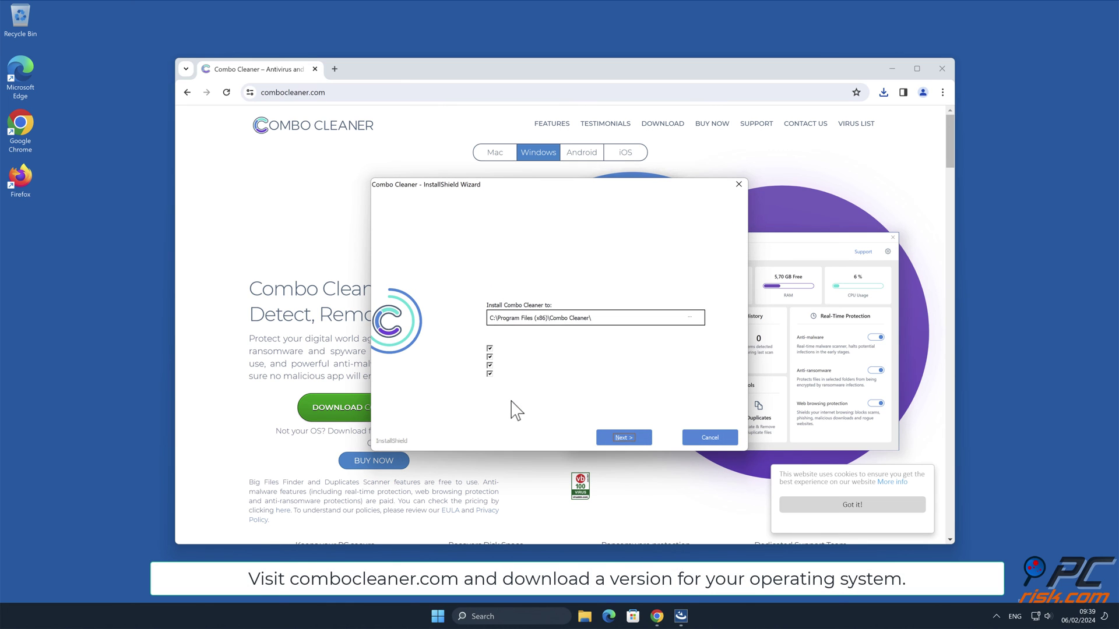
click(630, 437)
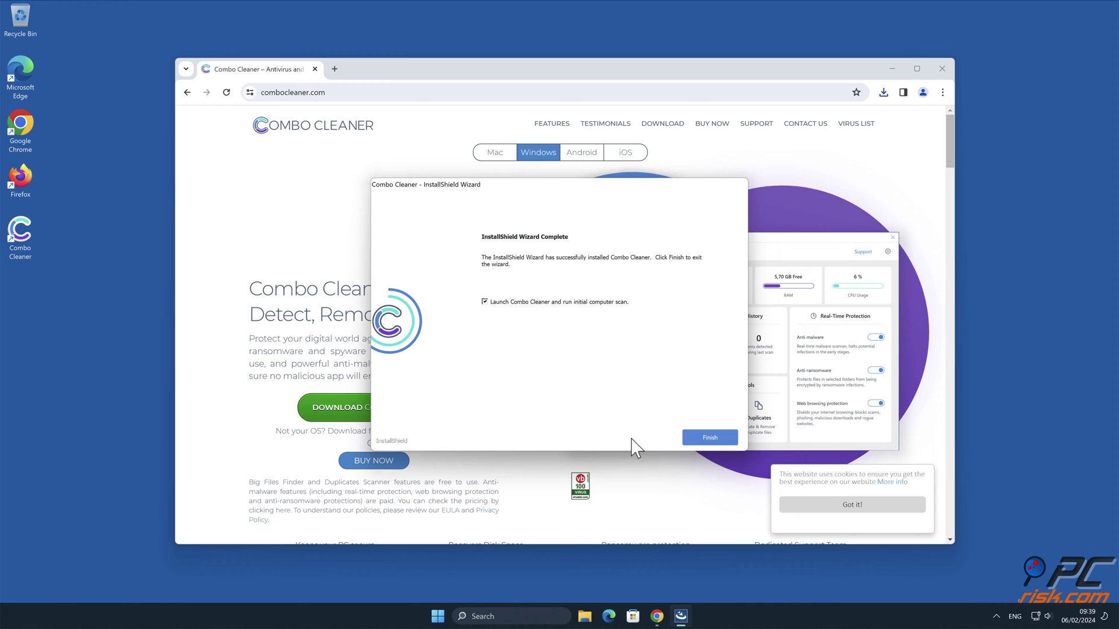
Launch Combo Cleaner, activate its license, and quarantine the fundatingquest.fun Ads threat
click(711, 440)
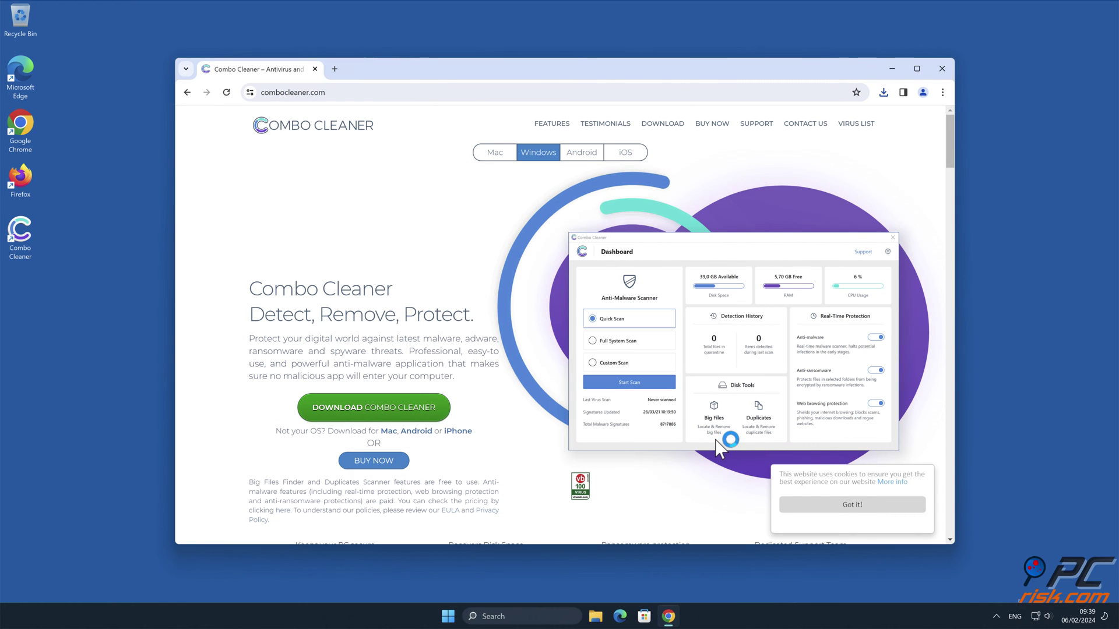
click(942, 69)
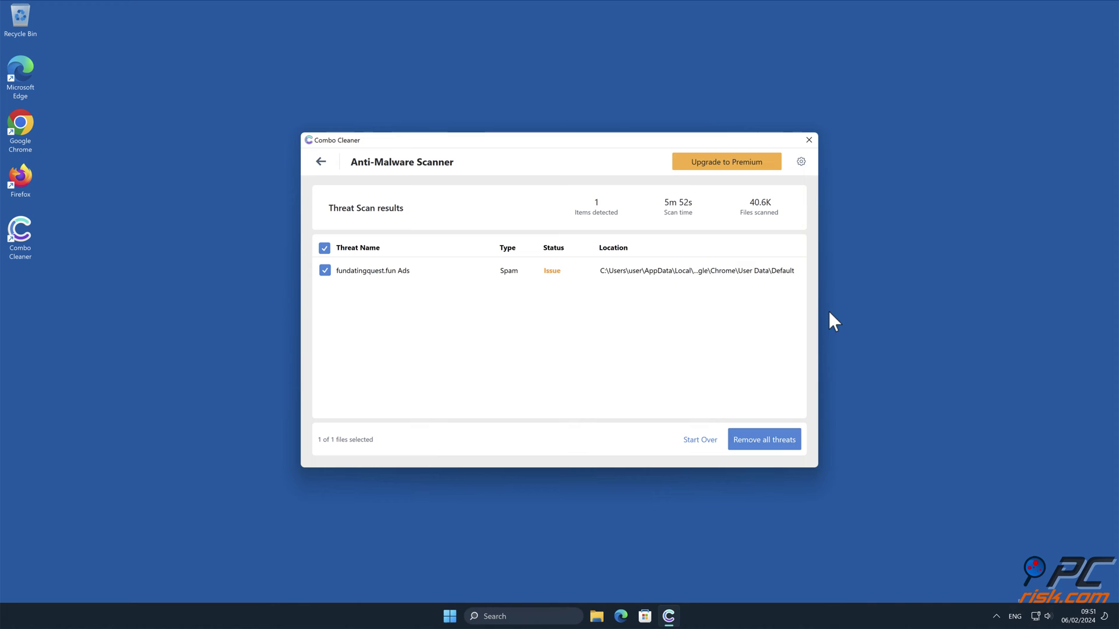
click(790, 440)
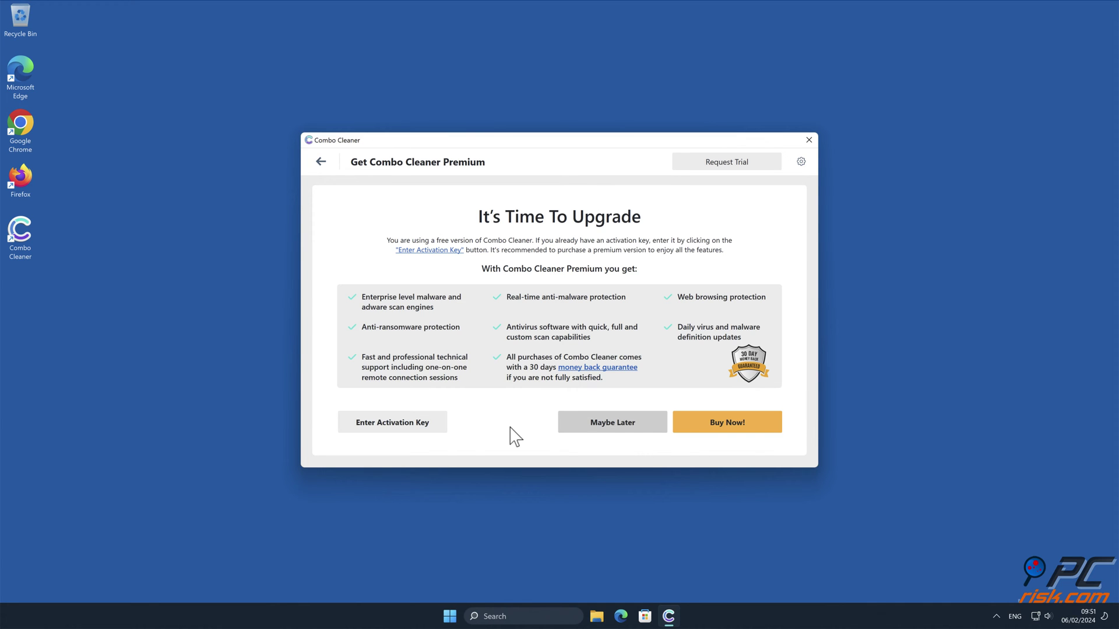
click(435, 425)
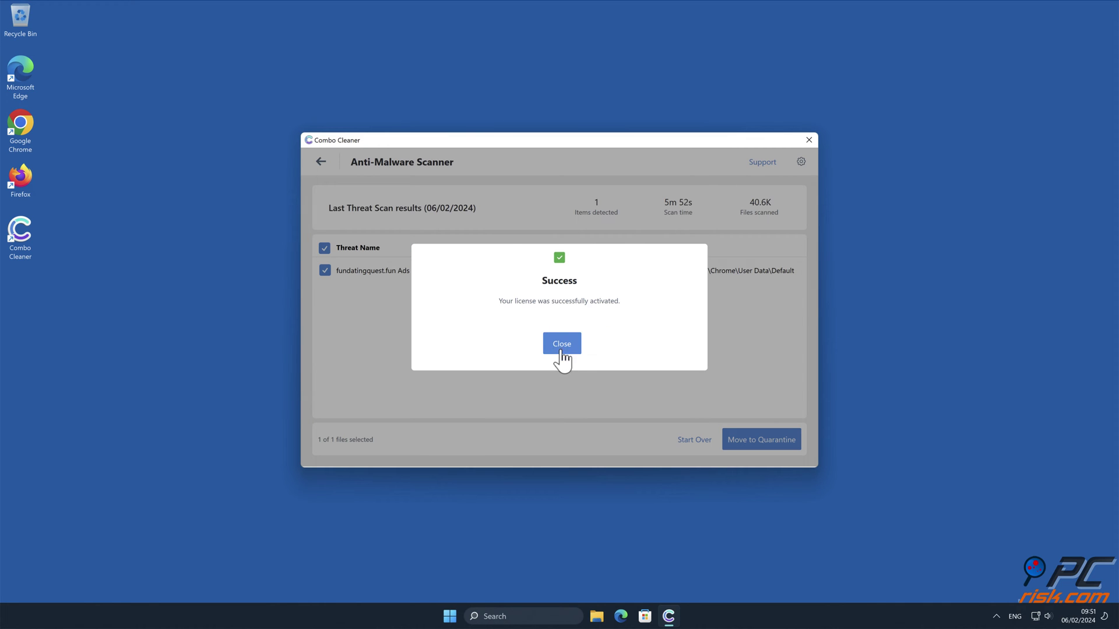
click(562, 347)
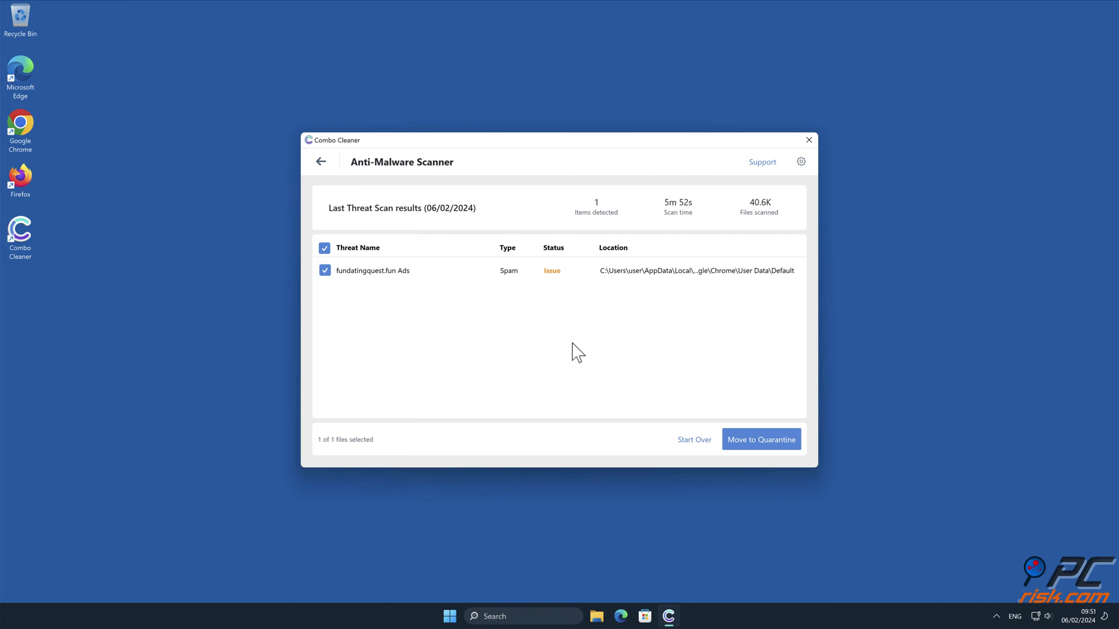
click(774, 440)
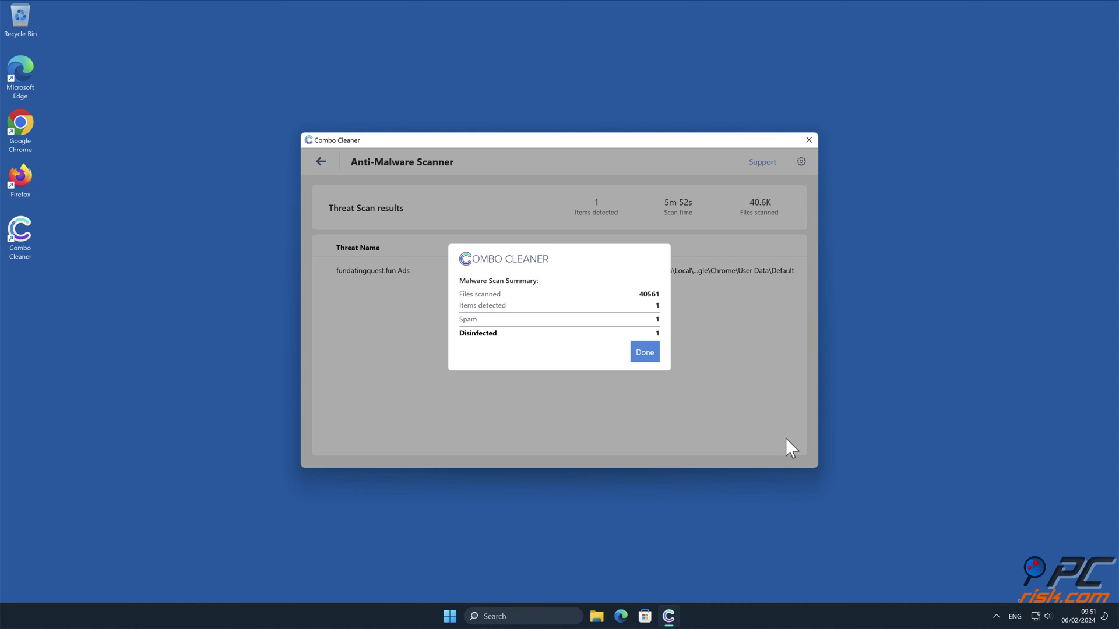
click(644, 353)
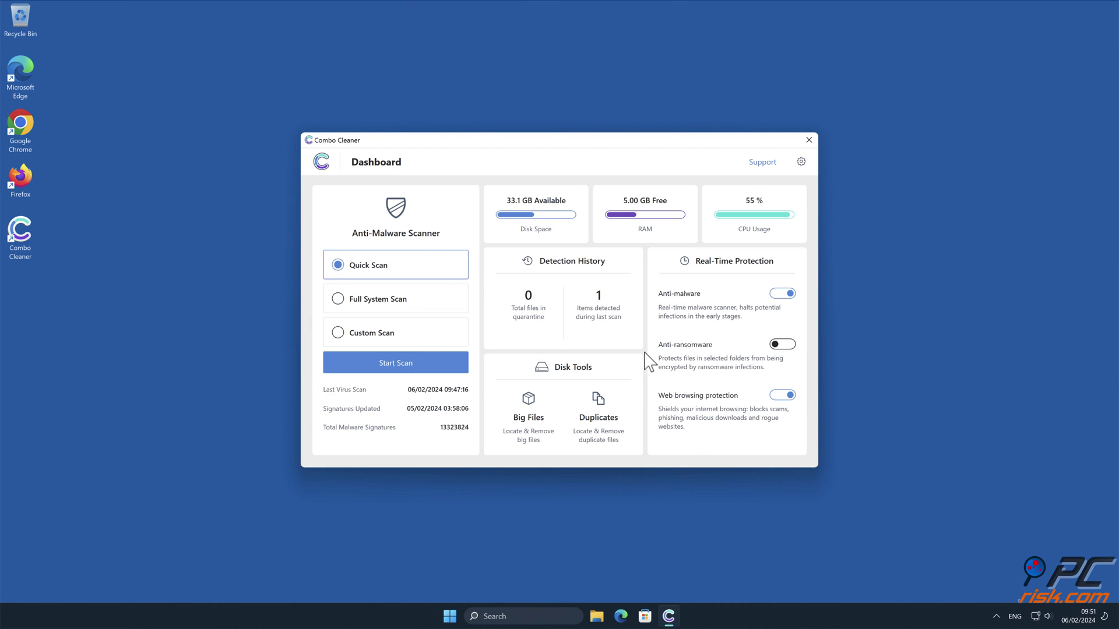
Close the Combo Cleaner window
click(807, 142)
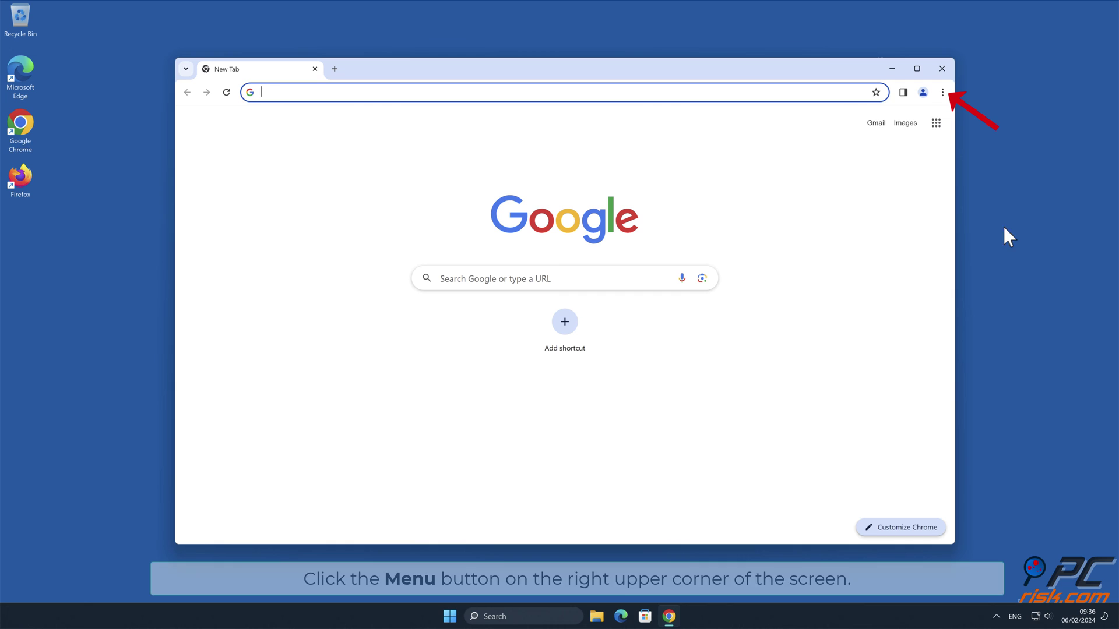
Open Chrome's Notifications page under Privacy and security site settings
click(1011, 227)
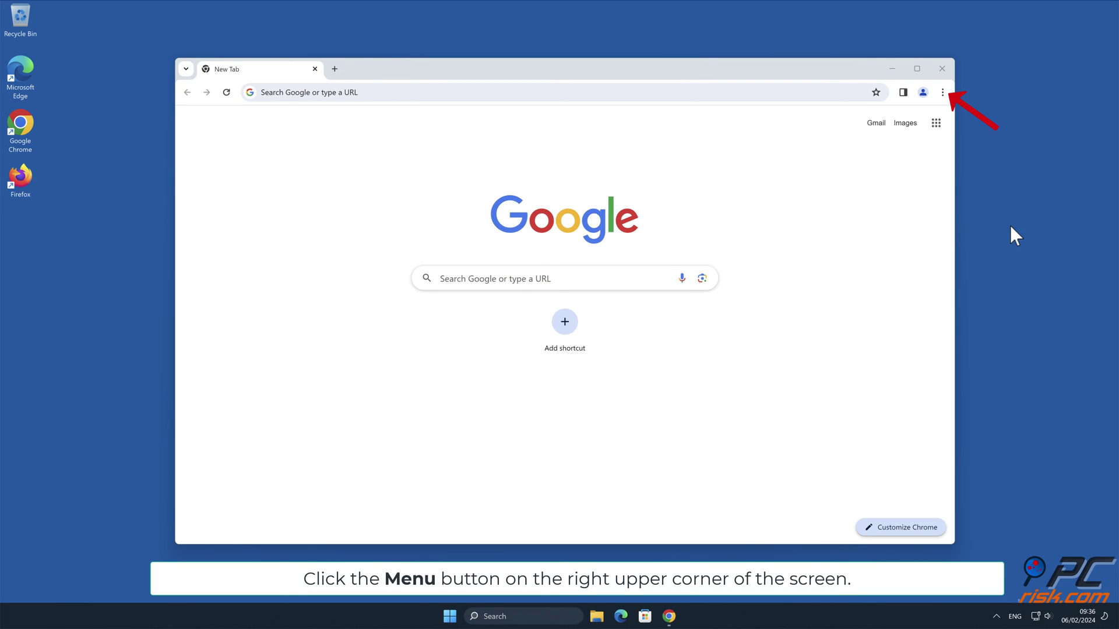
click(942, 92)
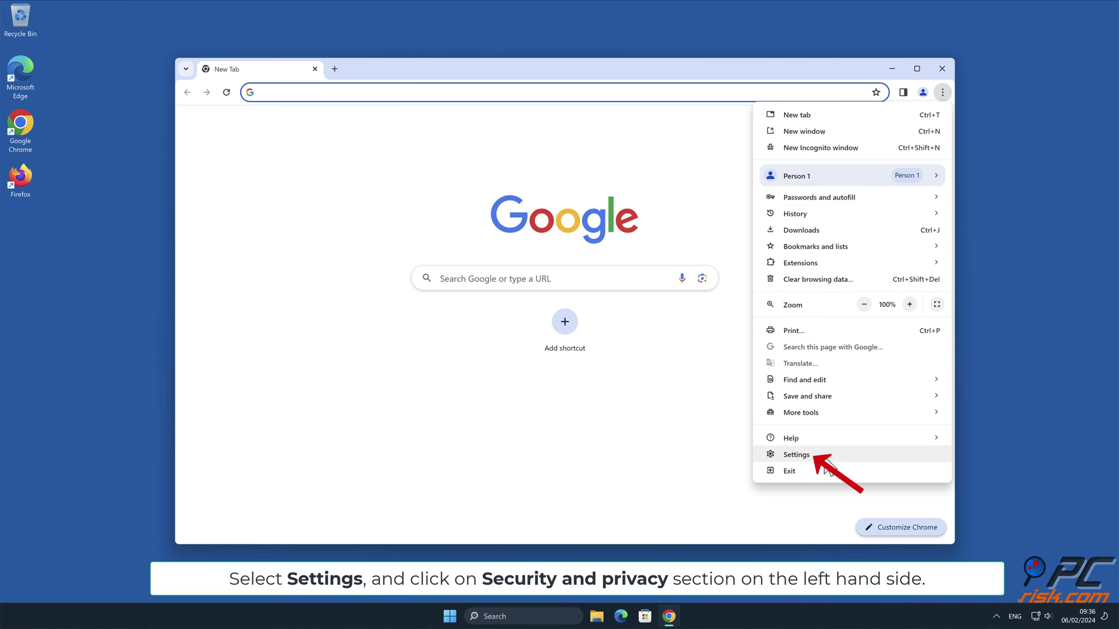
click(797, 455)
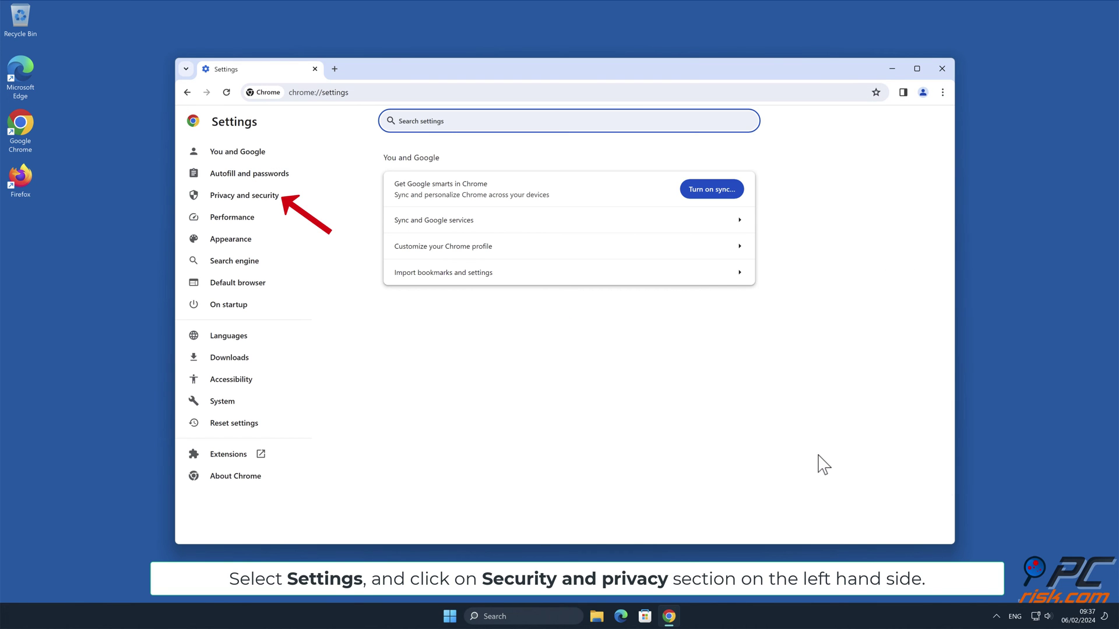
click(280, 201)
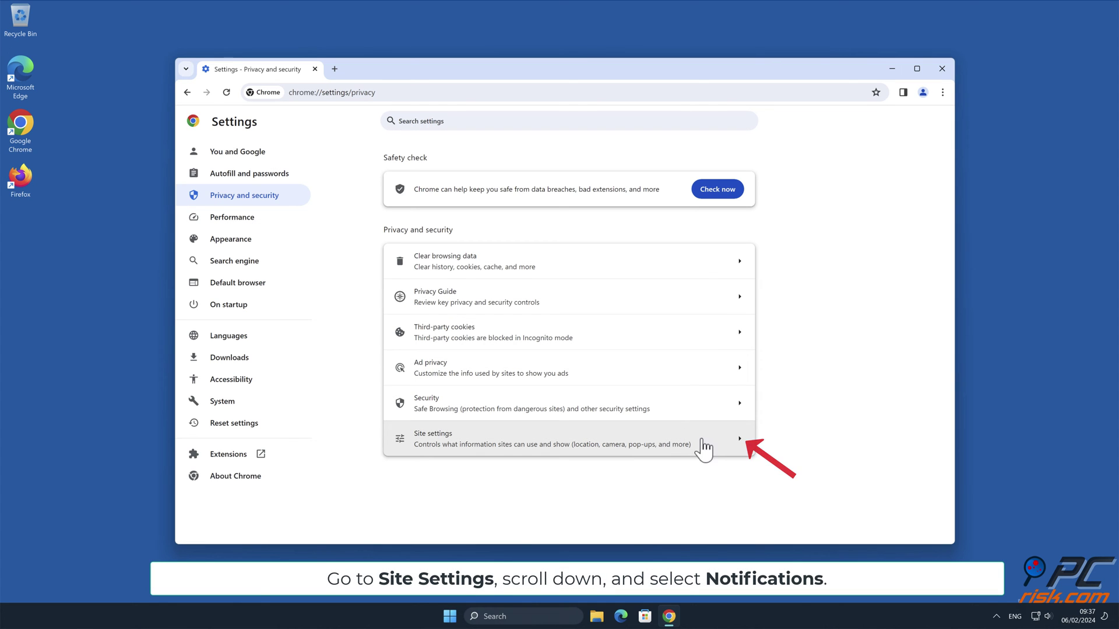
click(742, 452)
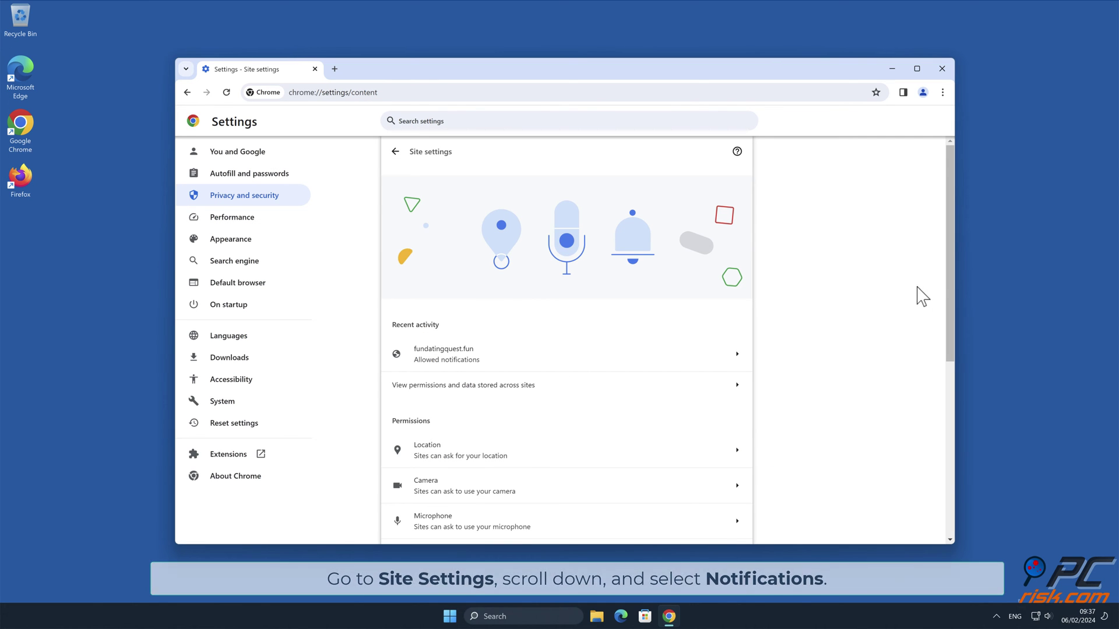
drag(944, 267, 944, 391)
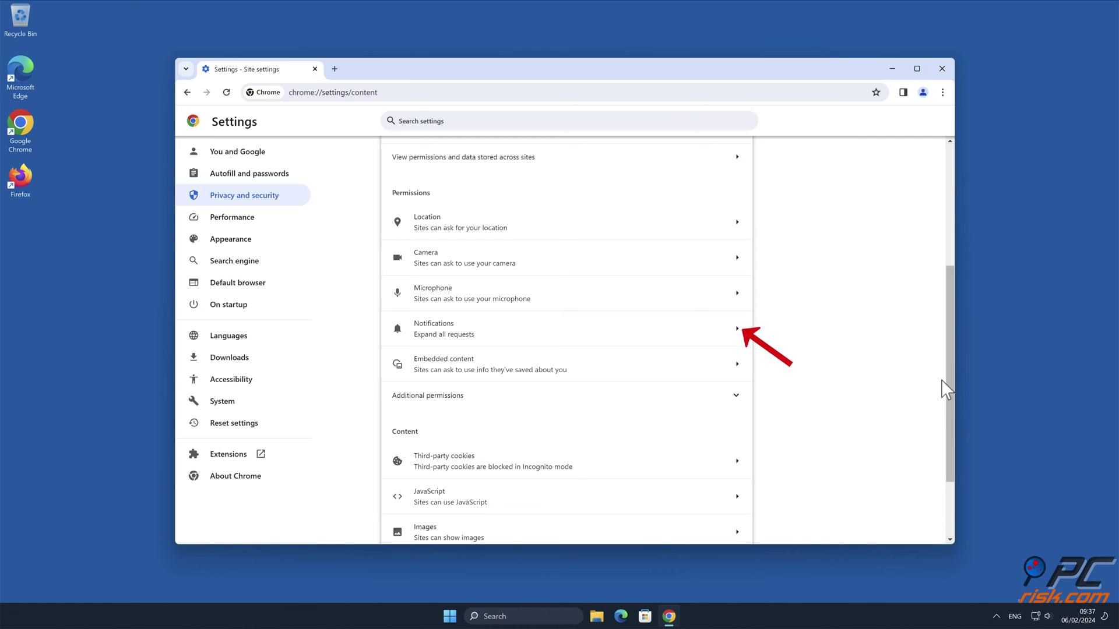
click(738, 329)
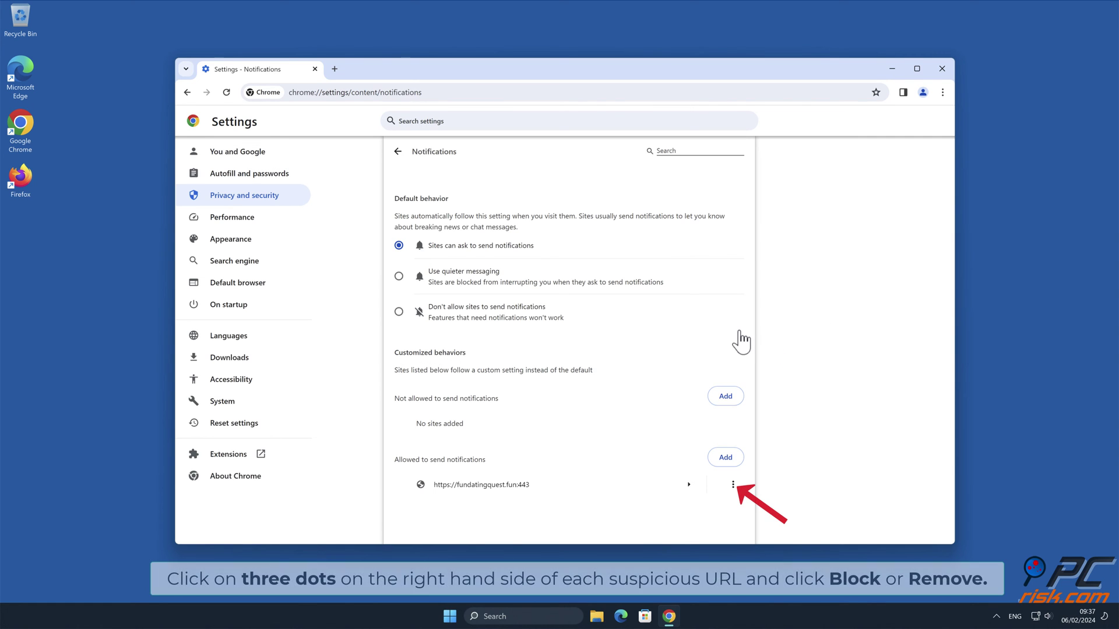
Remove fundatingquest.fun from the allowed notification sites and close Chrome
click(725, 487)
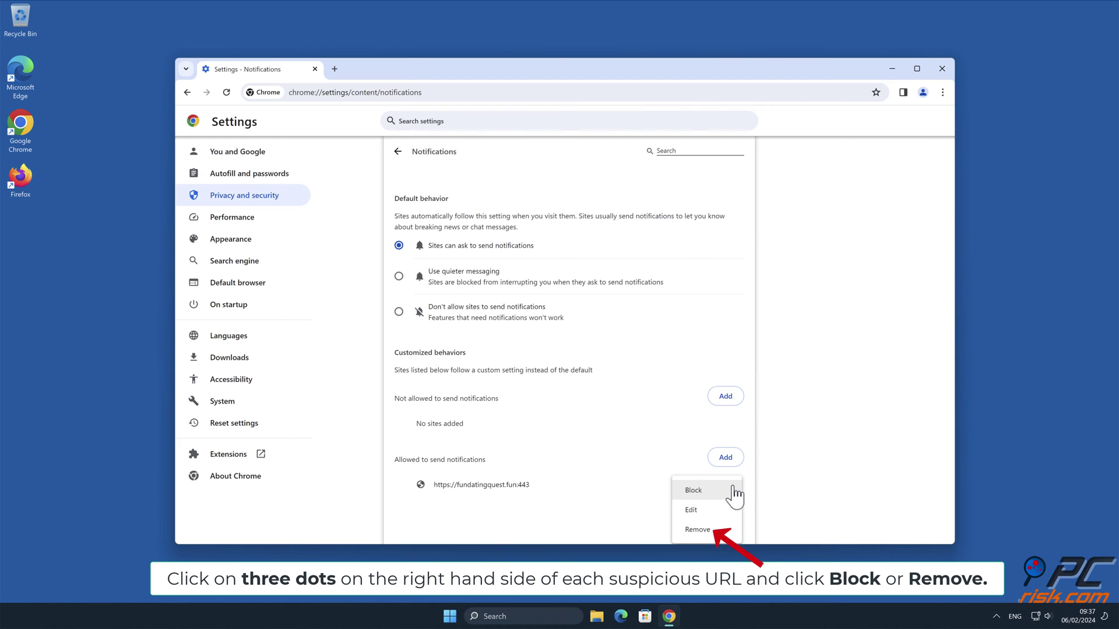
click(715, 530)
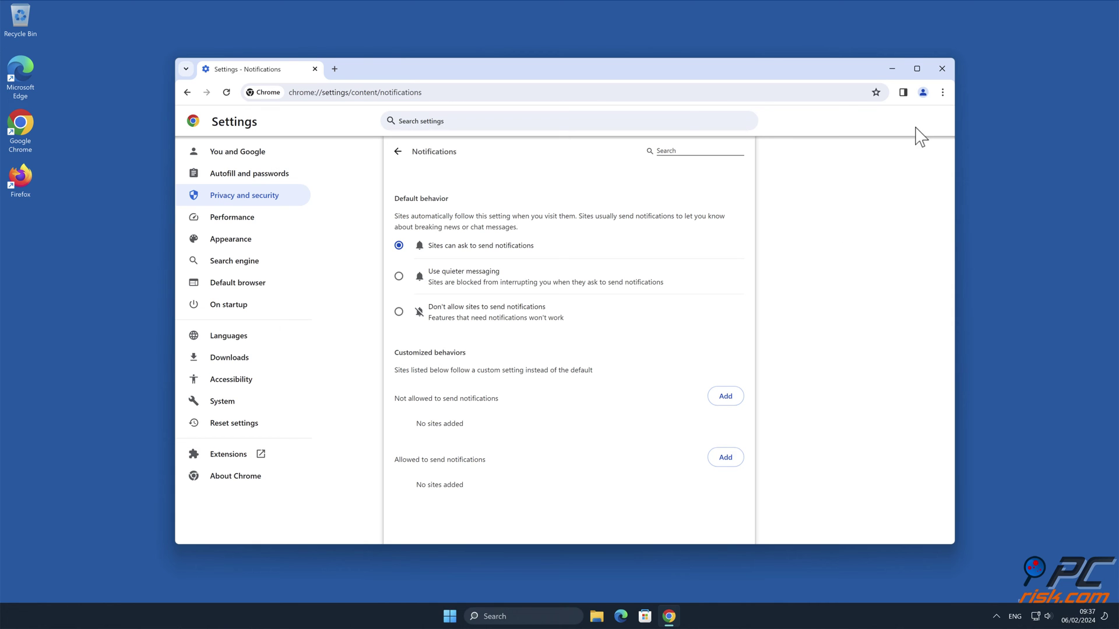
click(942, 69)
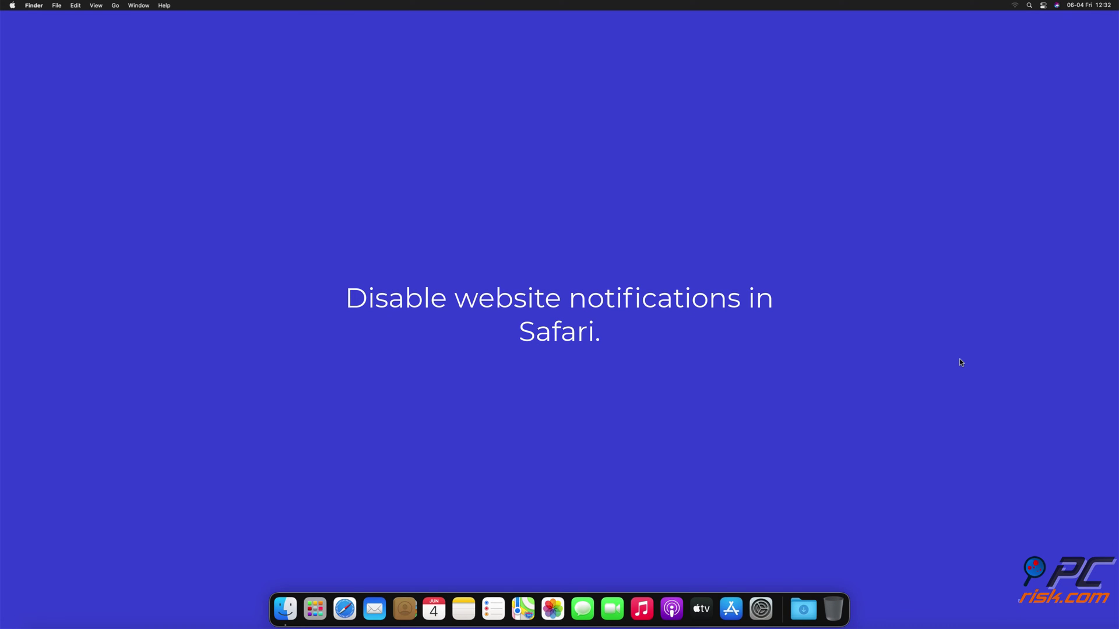
Launch Safari and open the Notifications list in Websites preferences
click(345, 610)
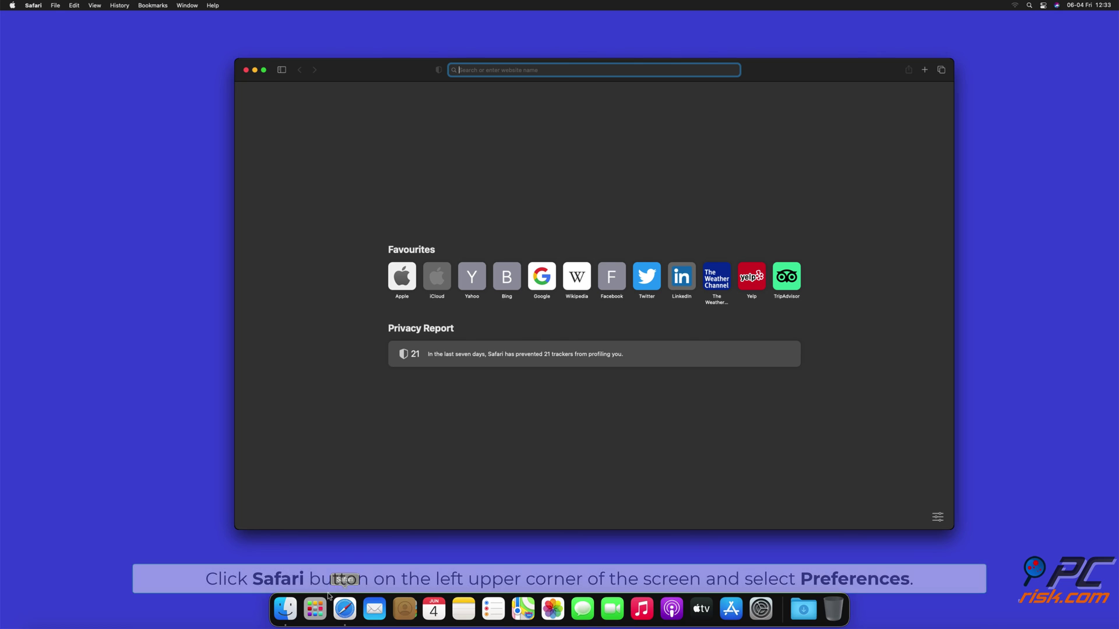
click(35, 7)
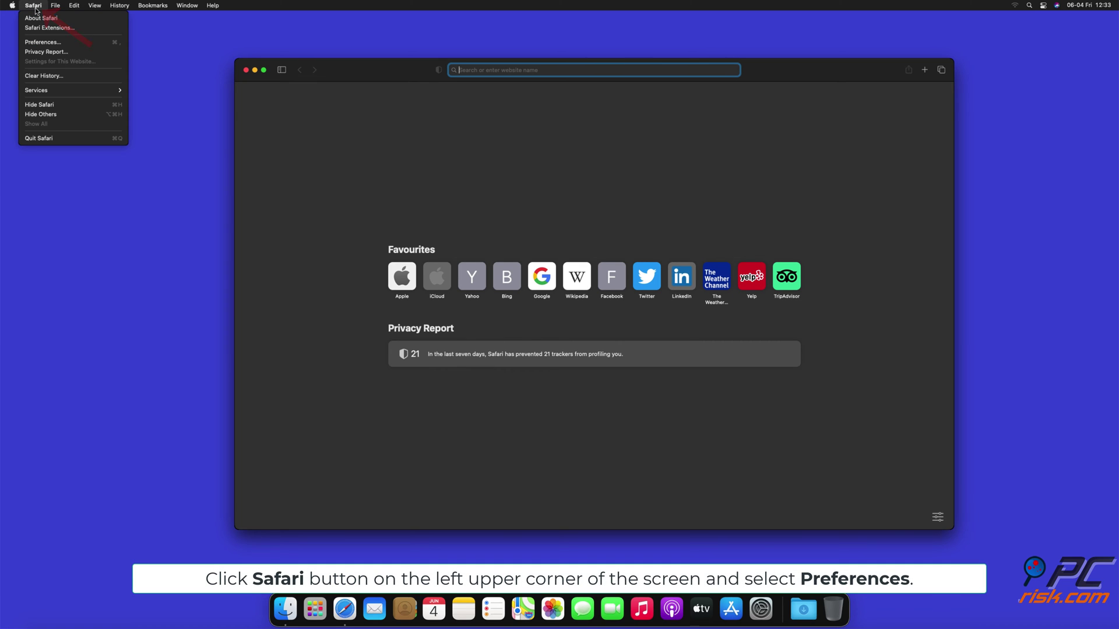
click(55, 43)
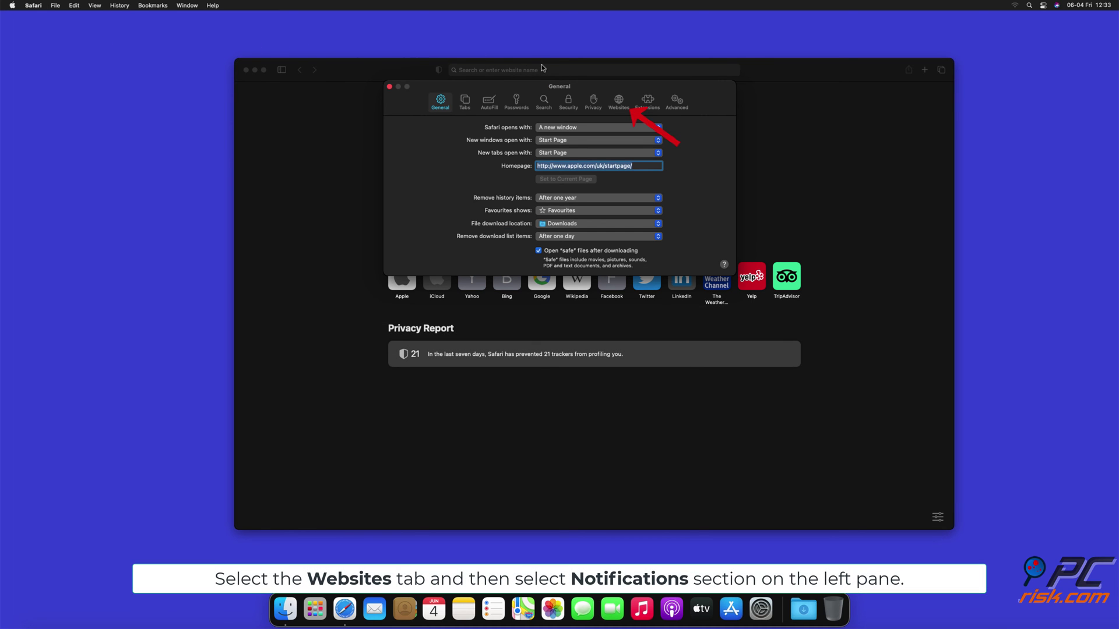
click(617, 104)
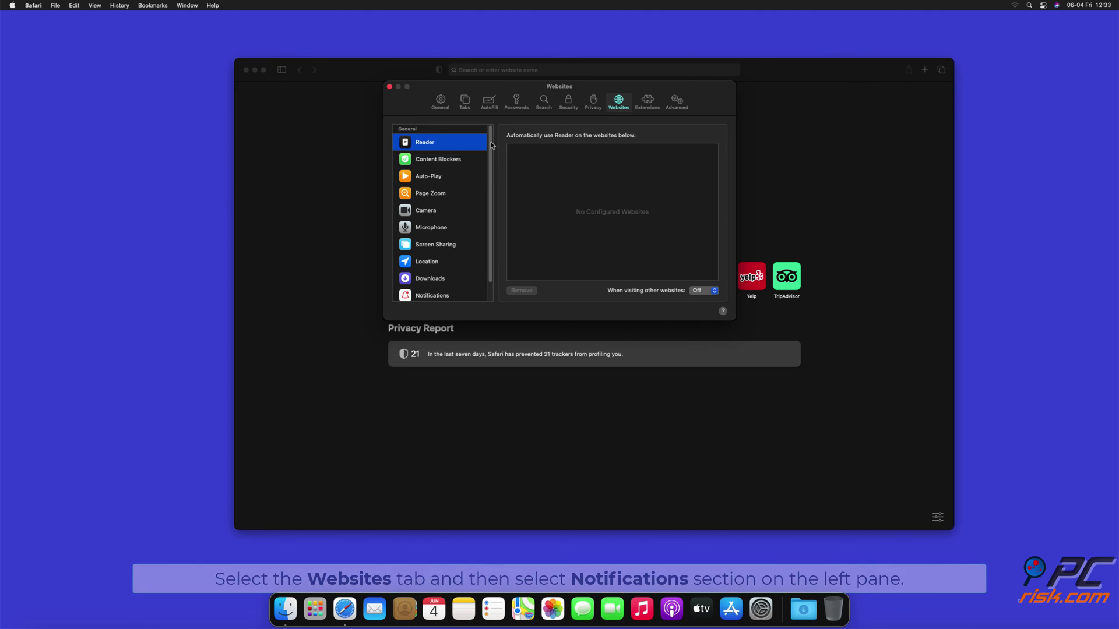
drag(494, 145, 491, 176)
click(433, 276)
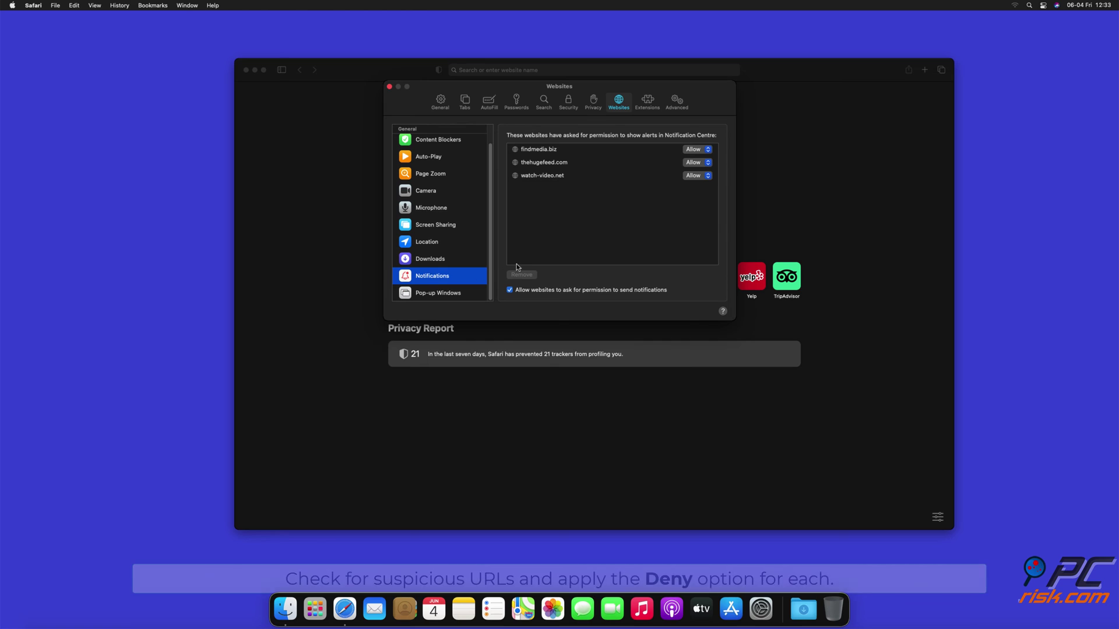
Set findmedia.biz and thehugefeed.com to Deny, then open watch-video.net's permission choices
click(697, 150)
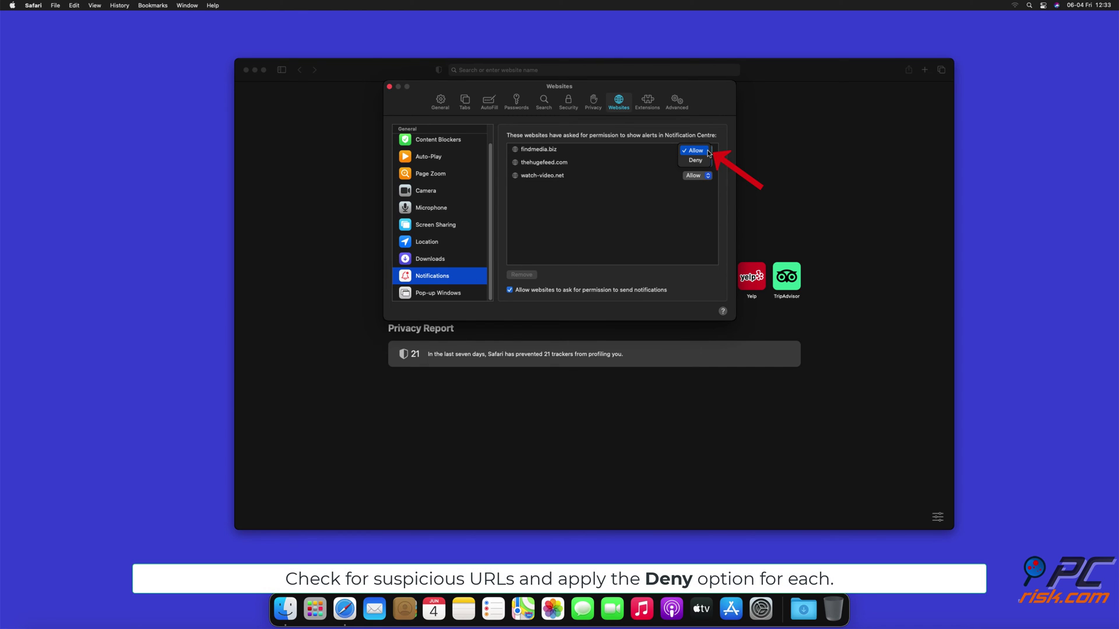
click(701, 161)
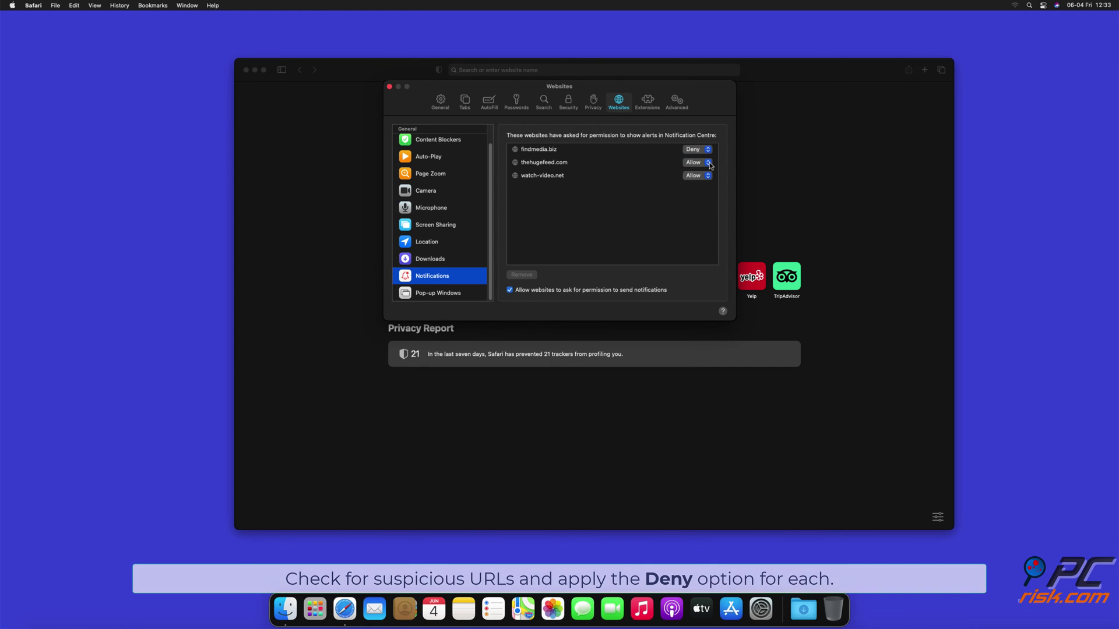
click(697, 163)
click(700, 174)
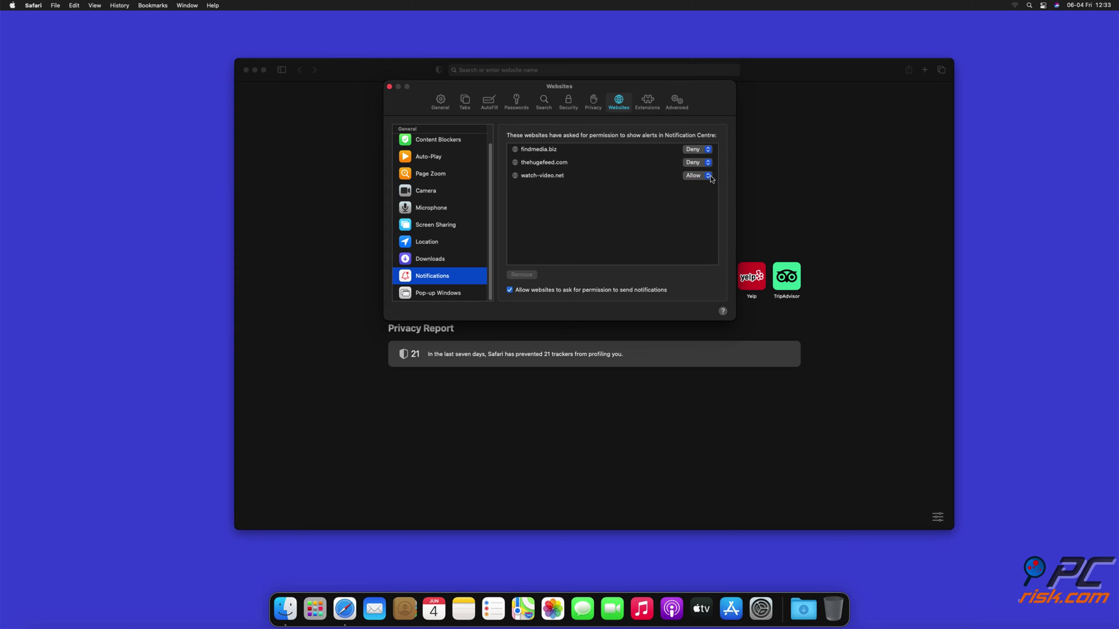
click(697, 176)
Close Safari's preferences and window, then open Microsoft Edge's Settings
click(391, 88)
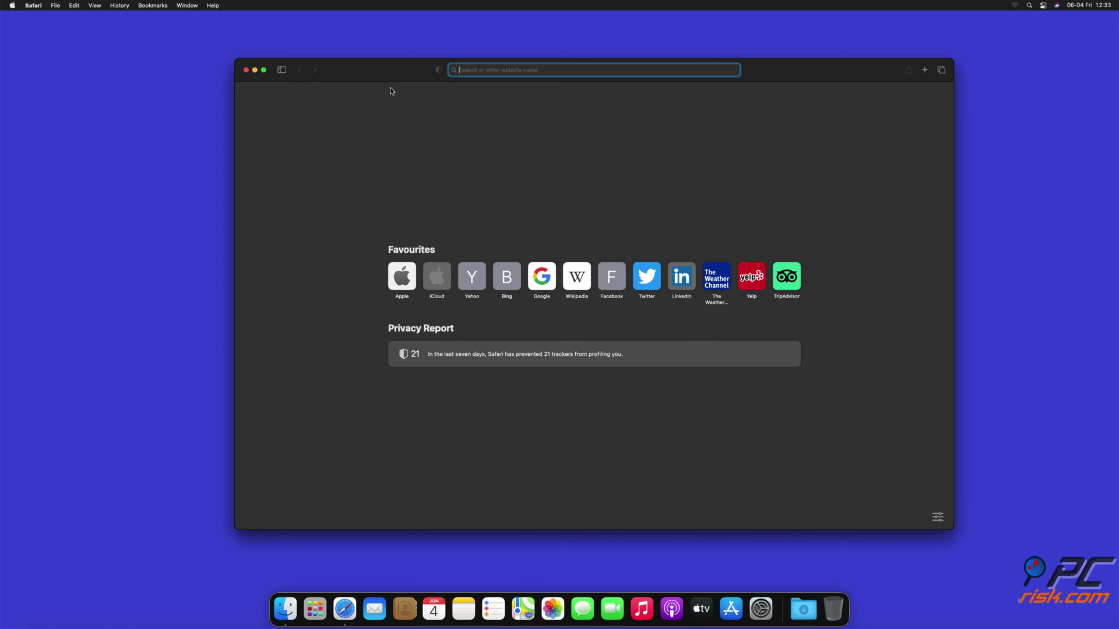
click(246, 70)
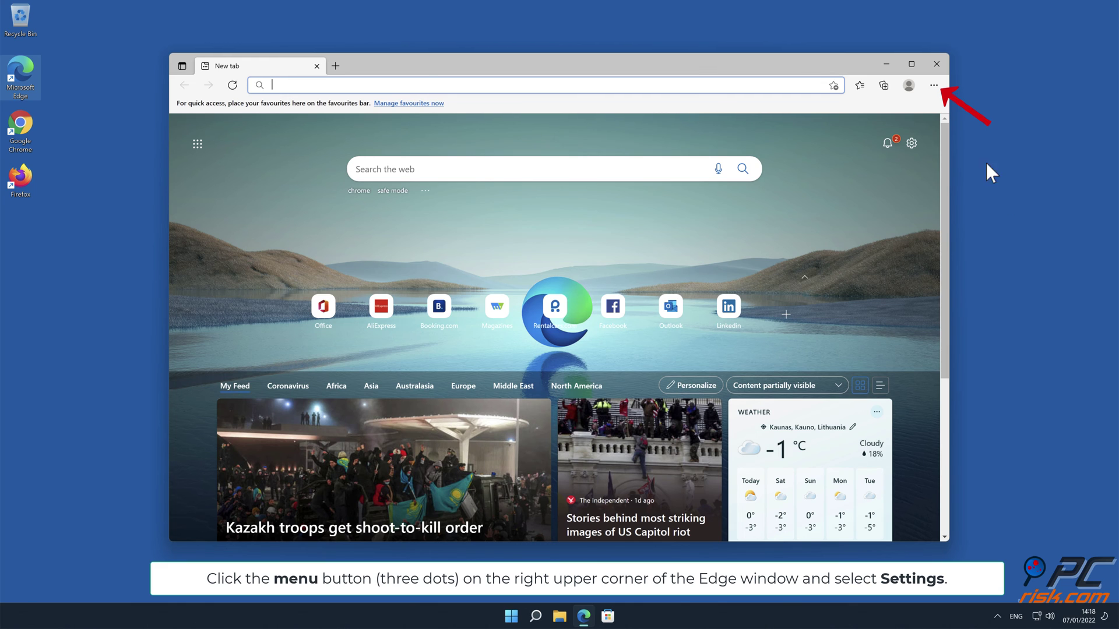
click(933, 84)
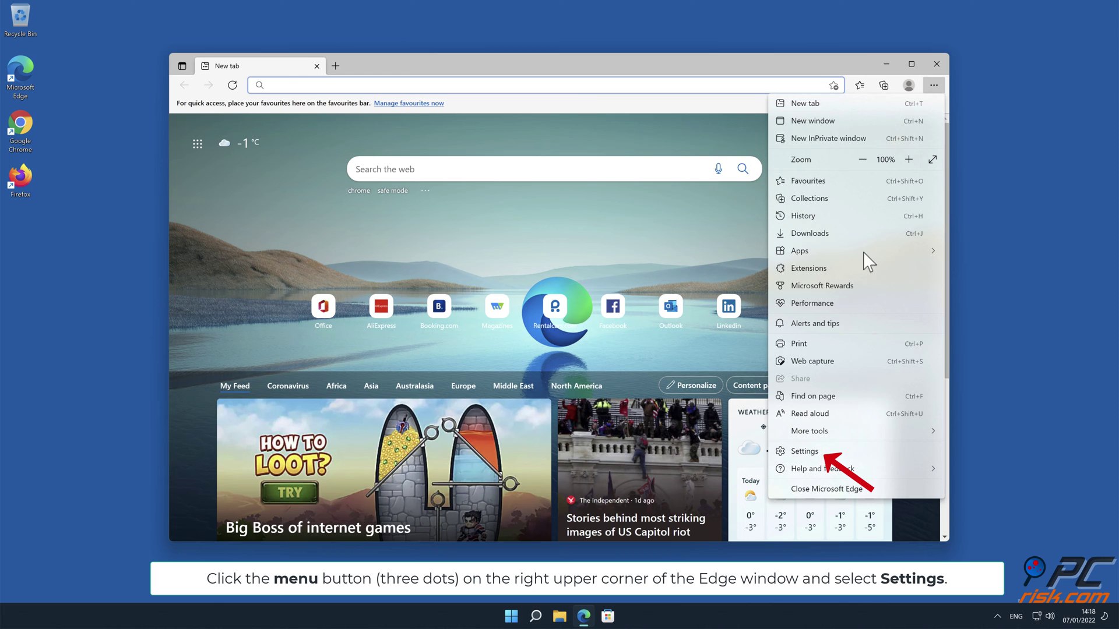
click(838, 453)
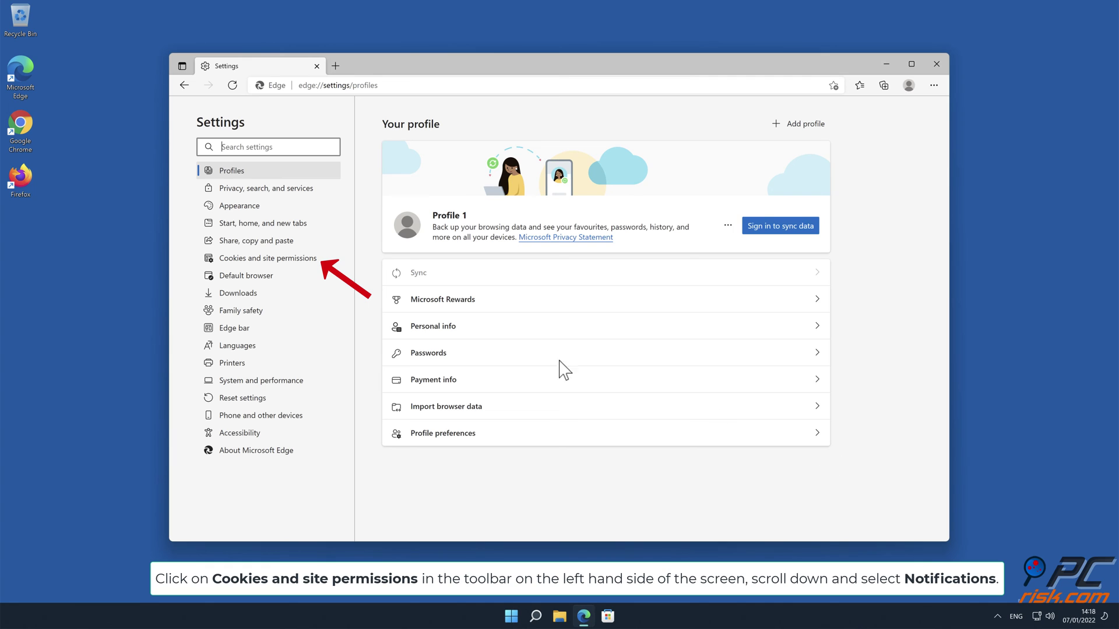
Go to Cookies and site permissions, then the Notifications permission page
click(308, 263)
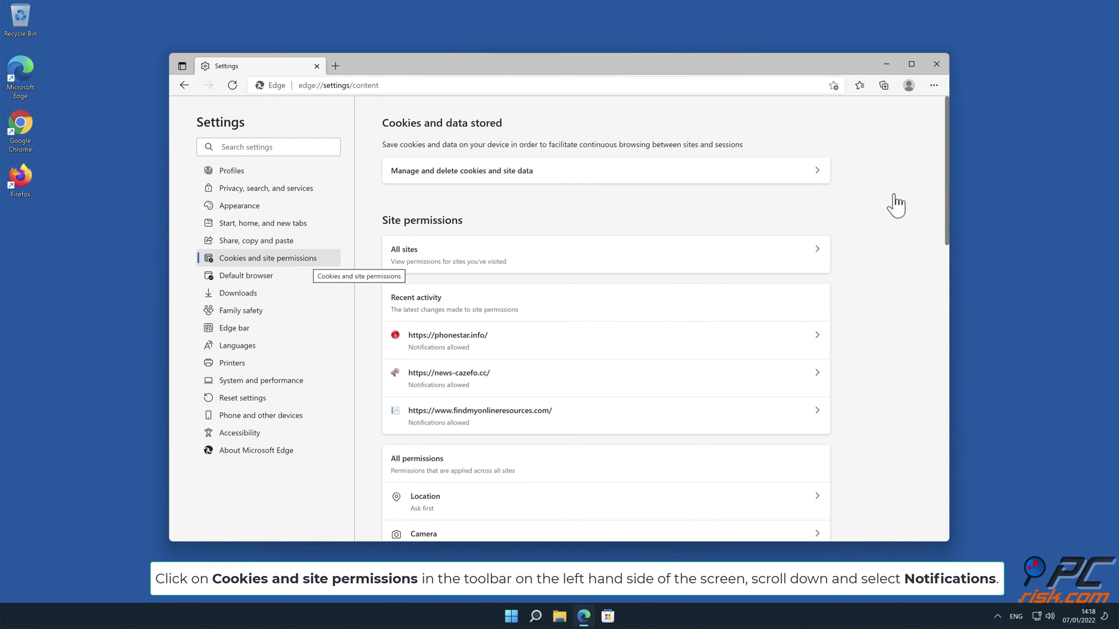
drag(947, 182, 950, 288)
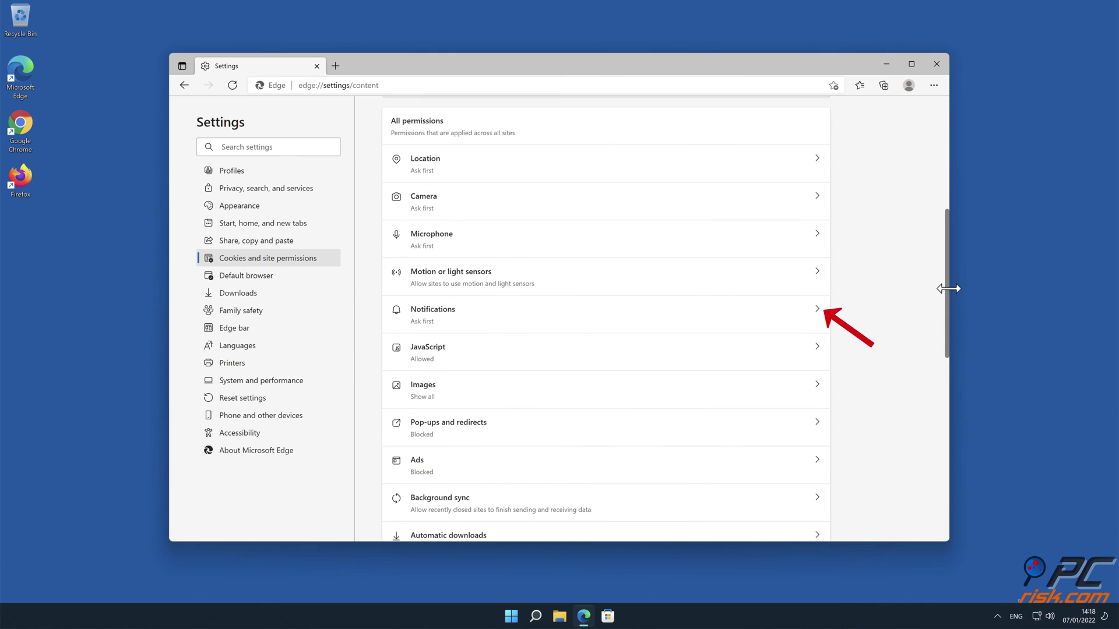
click(813, 311)
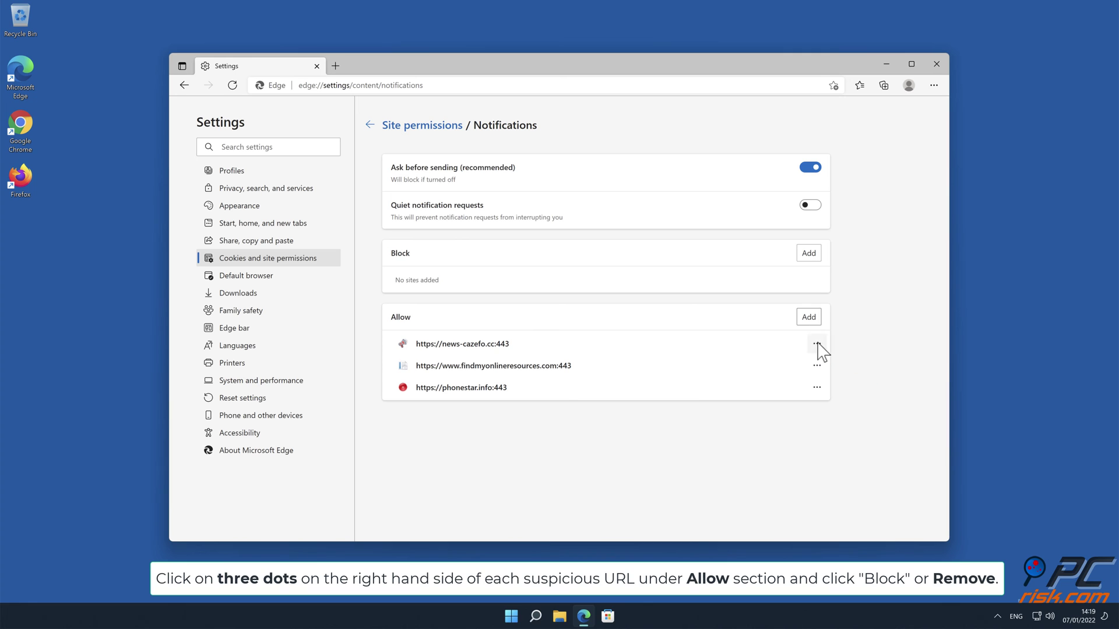
Remove news-cazefo.cc, findmyonlineresources.com and phonestar.info from Edge's Allow list, then close Edge
click(817, 344)
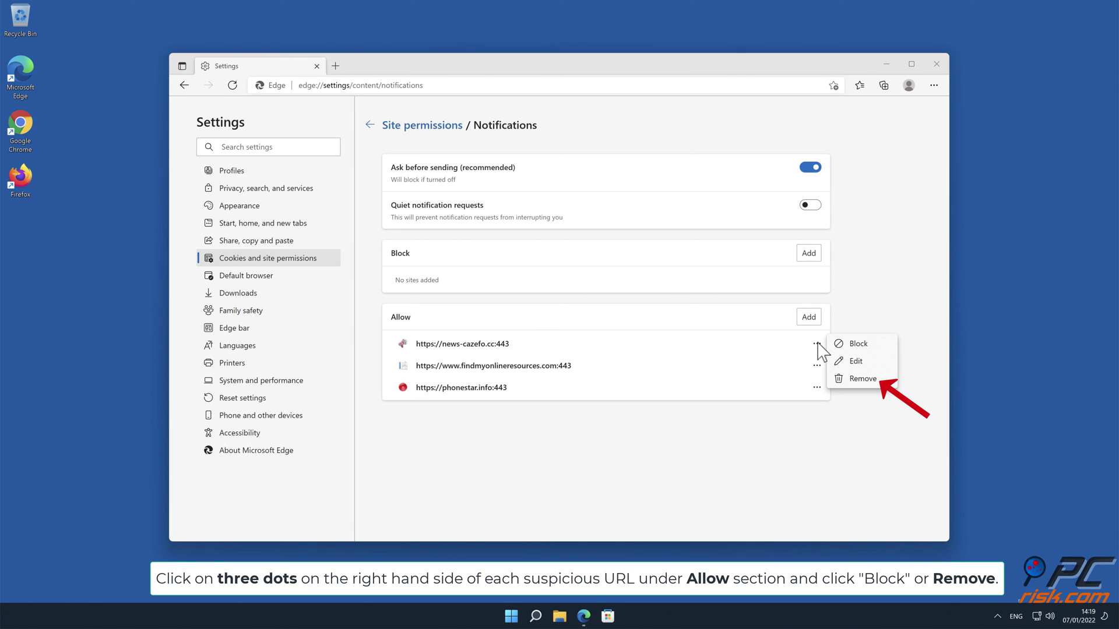
click(862, 381)
click(816, 345)
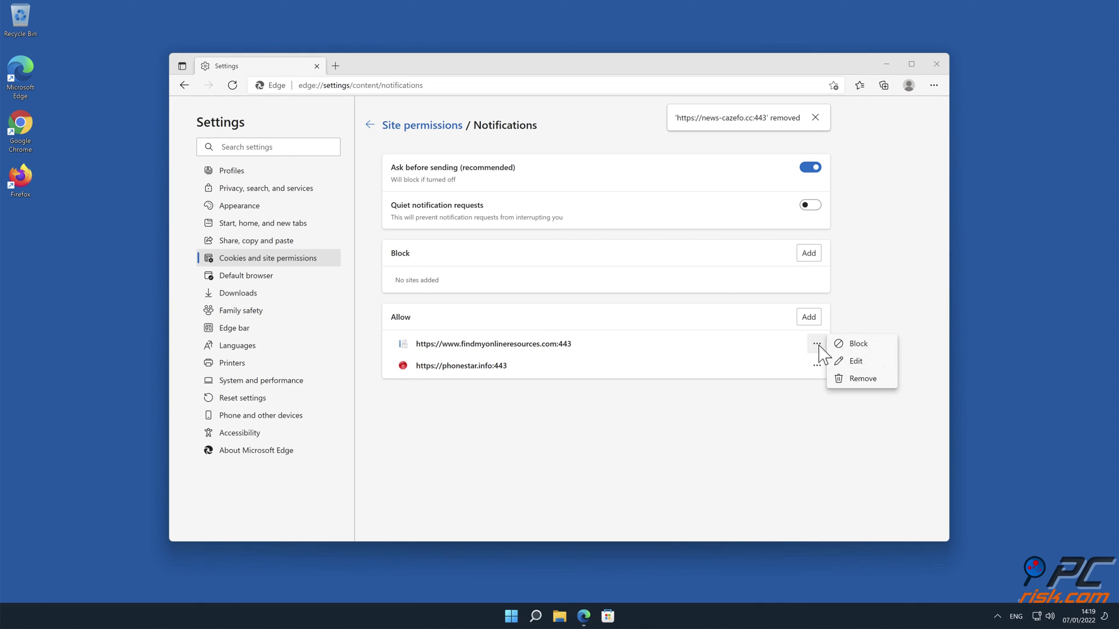
click(863, 379)
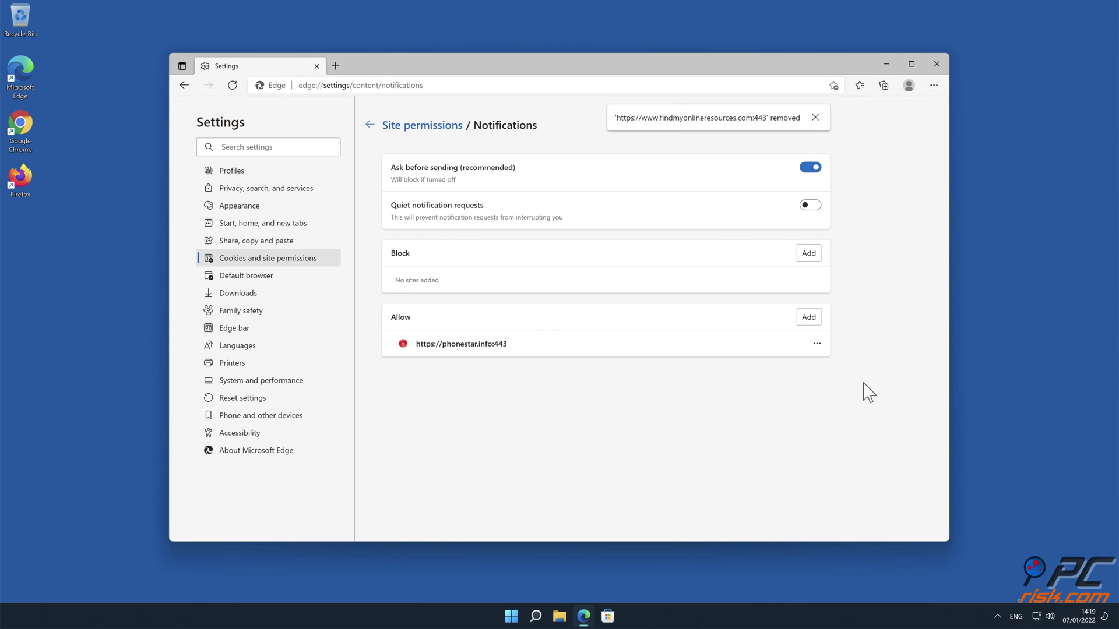
click(816, 345)
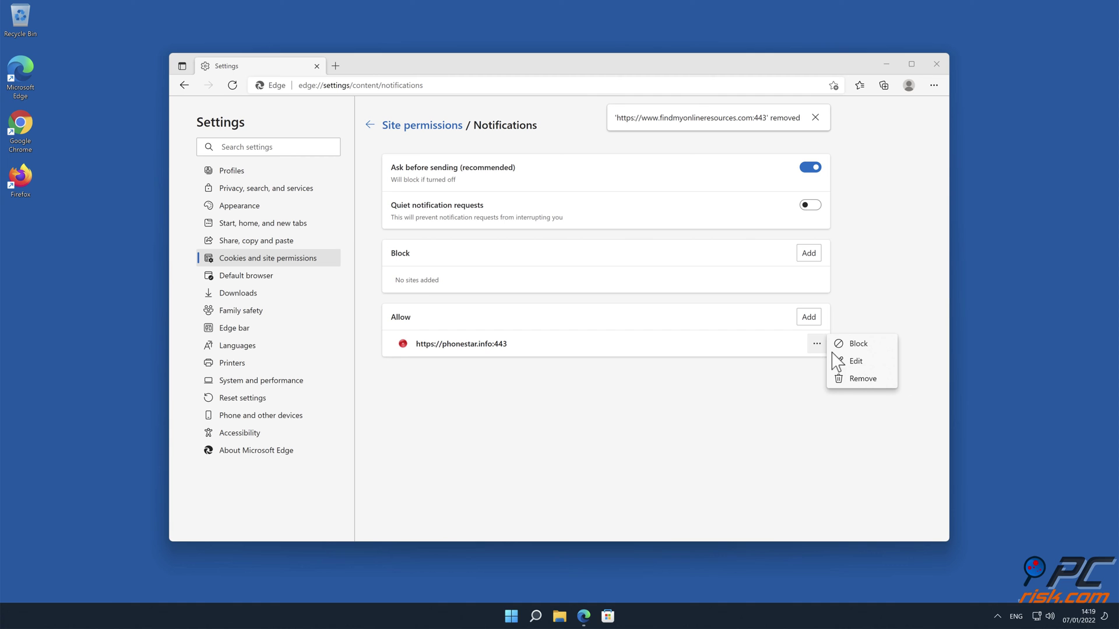
click(858, 380)
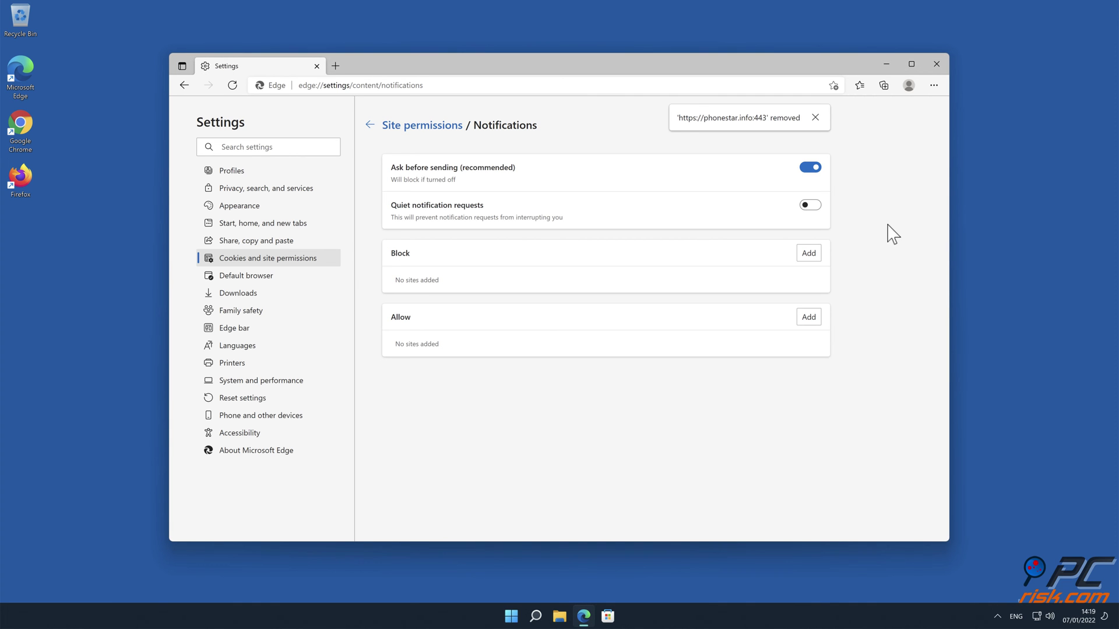
click(938, 65)
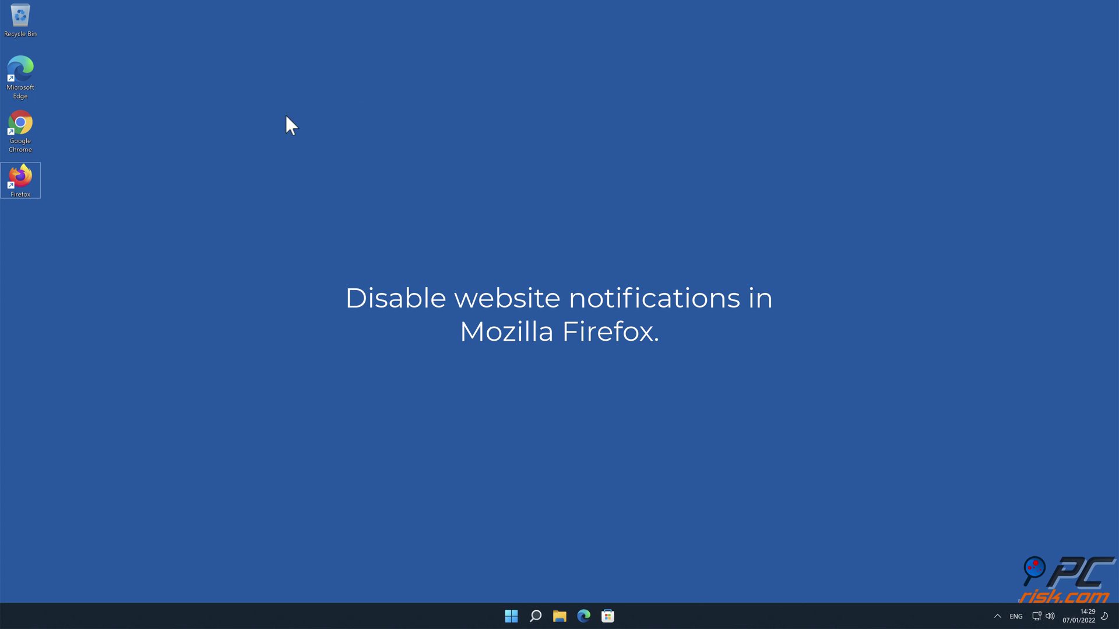
Launch Firefox and open its Privacy & Security settings
double_click(14, 178)
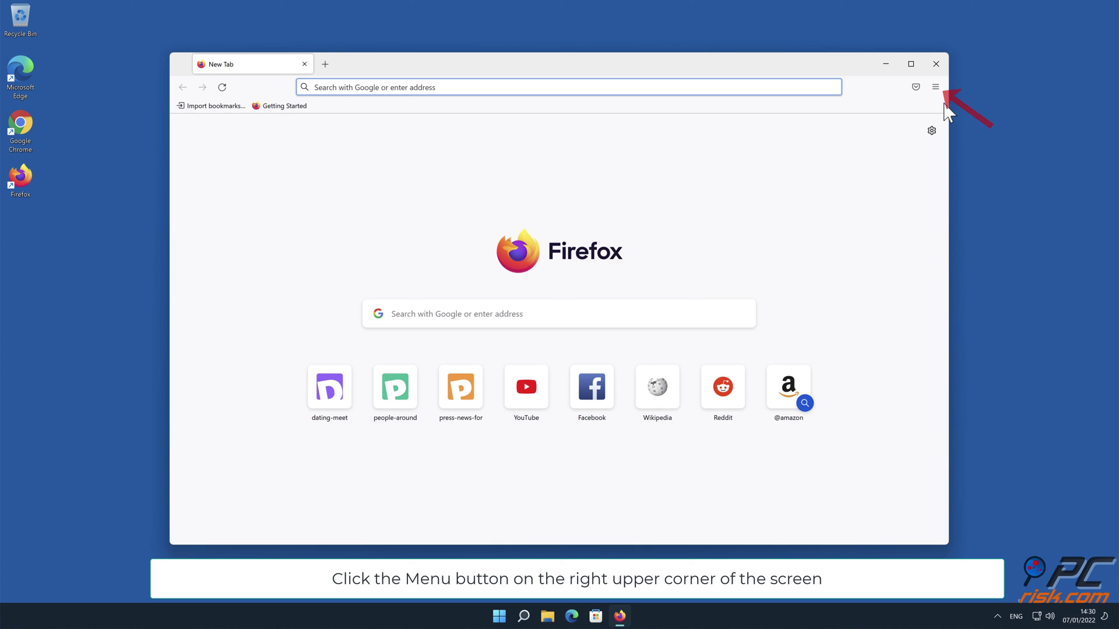
click(935, 86)
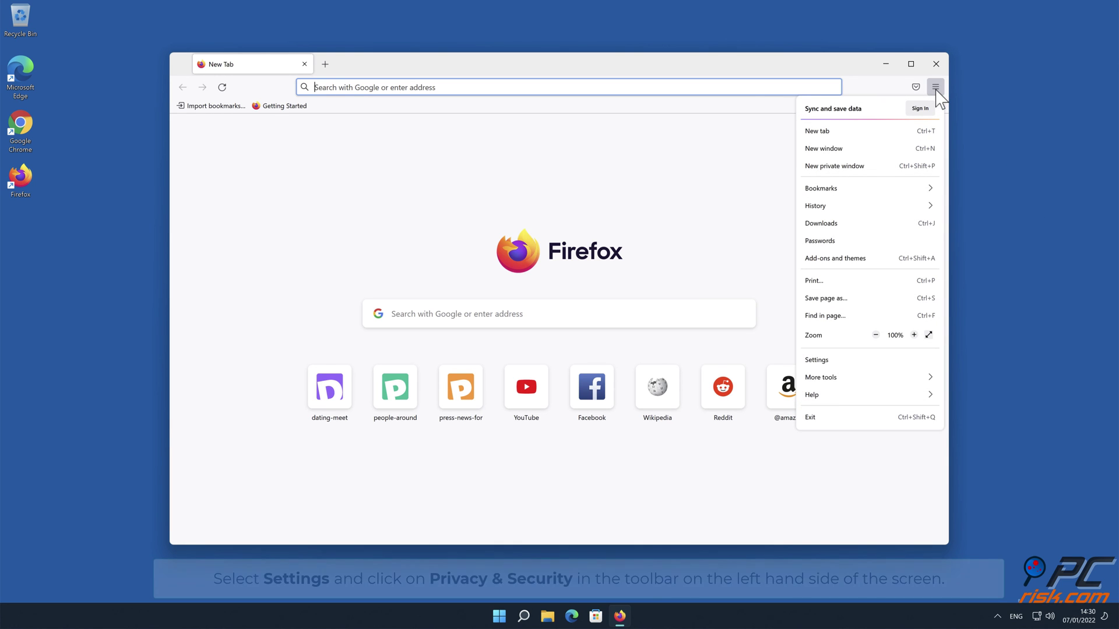
click(875, 359)
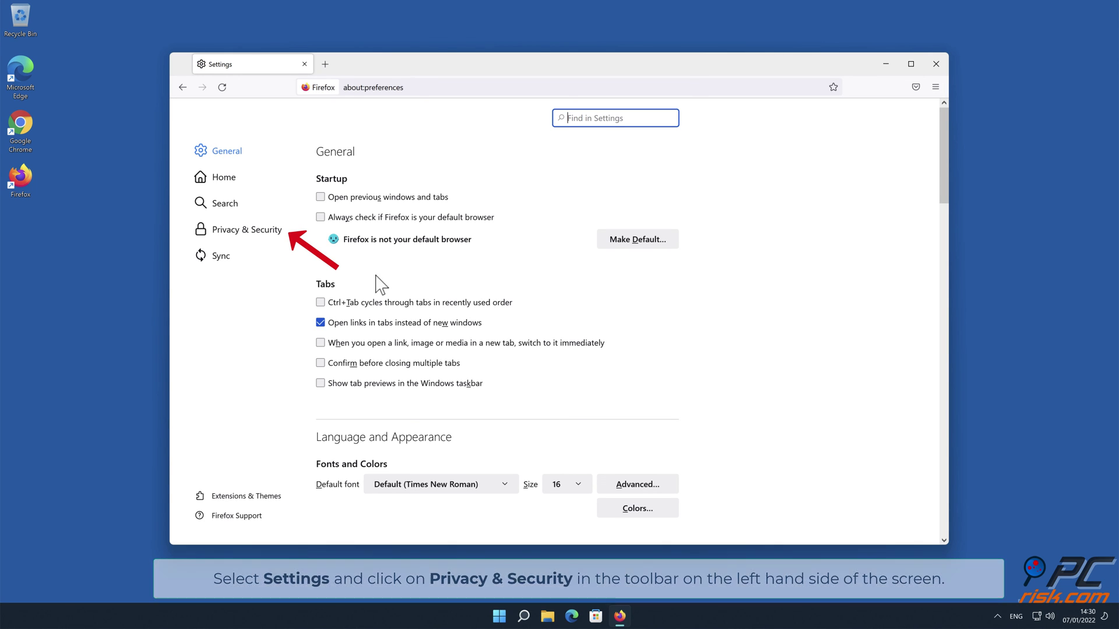
click(261, 233)
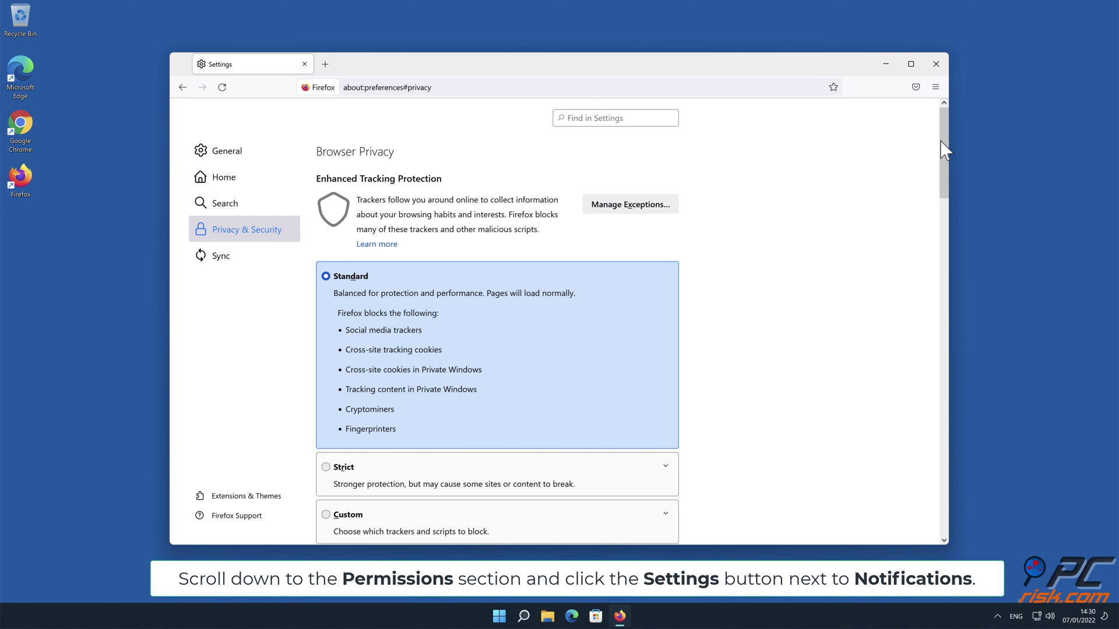
drag(944, 151, 944, 367)
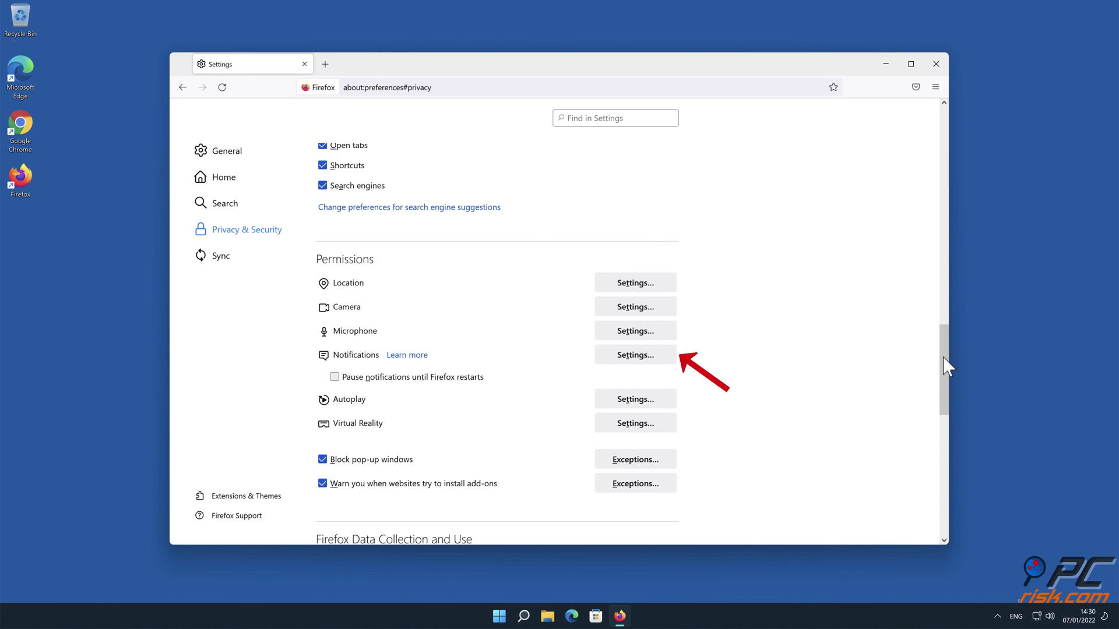
Set eclto.people-around.me, d.dating-meet.top and xetna.press-news-for.me to Block, save, and close Firefox
click(665, 359)
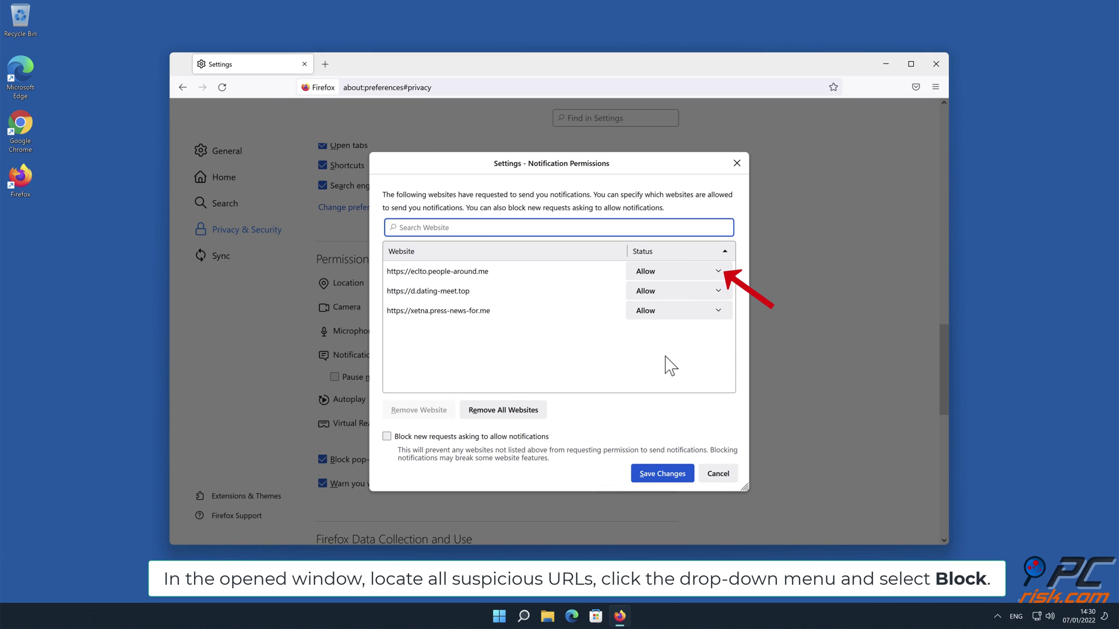
click(716, 271)
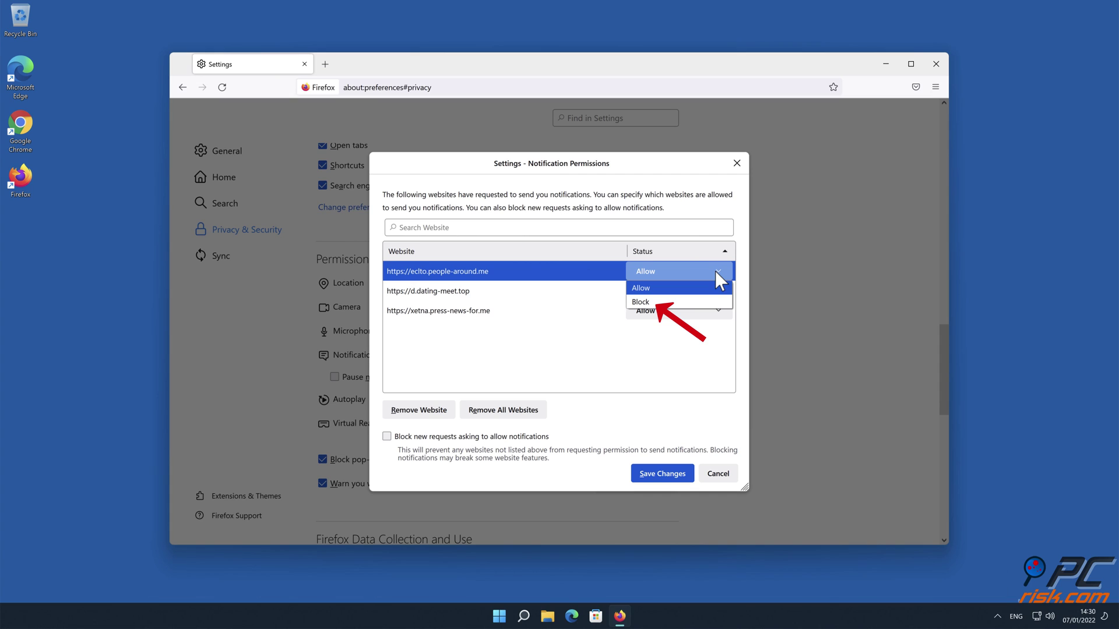
click(704, 301)
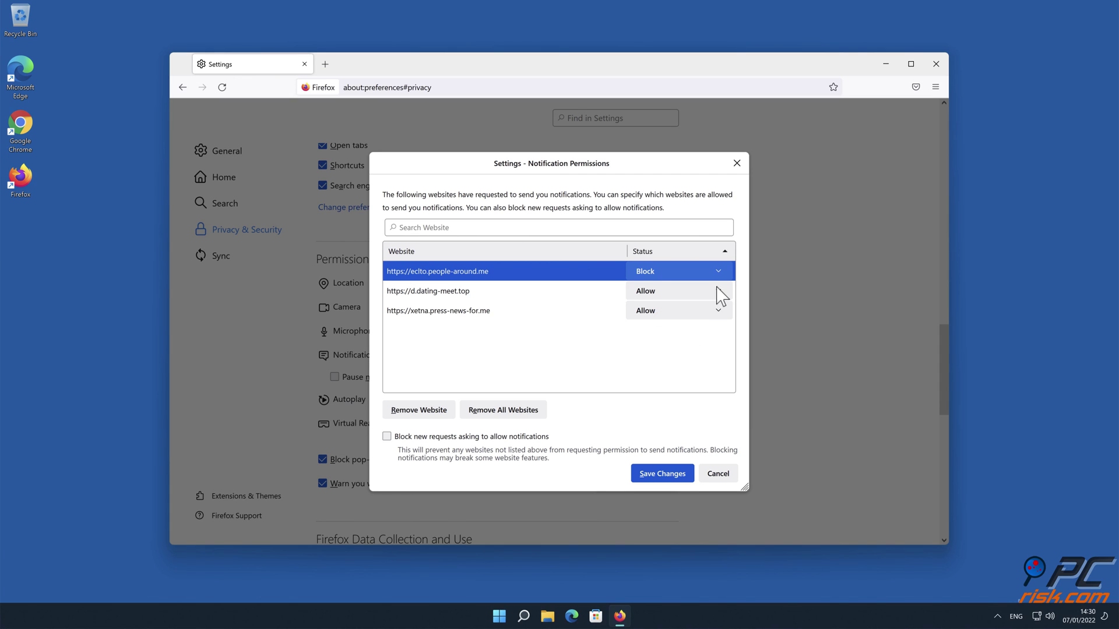
click(717, 292)
click(693, 323)
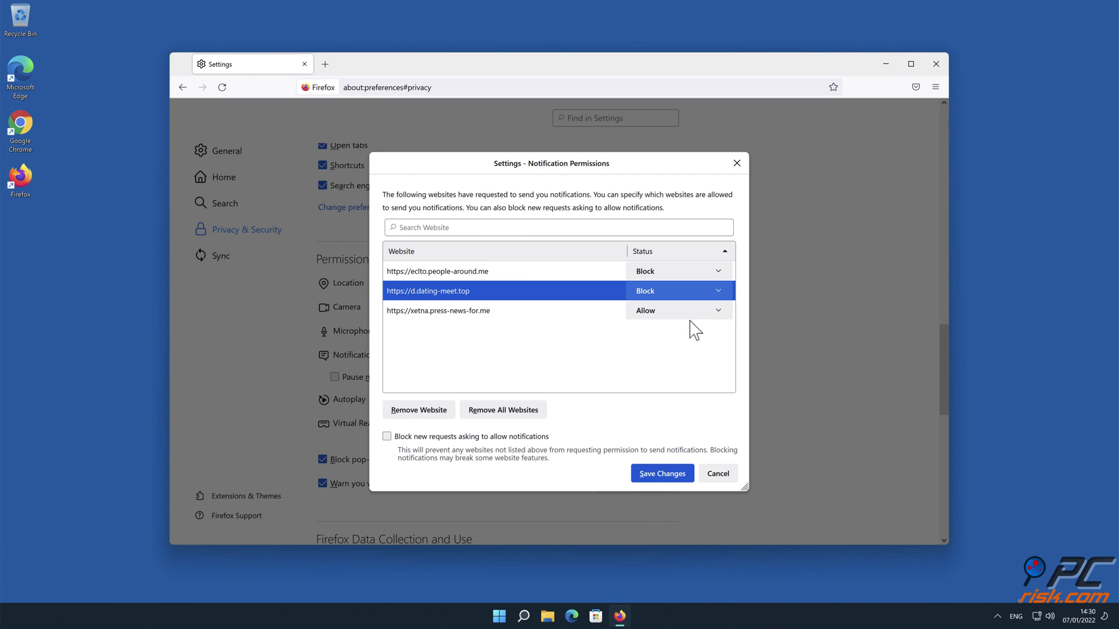
click(718, 314)
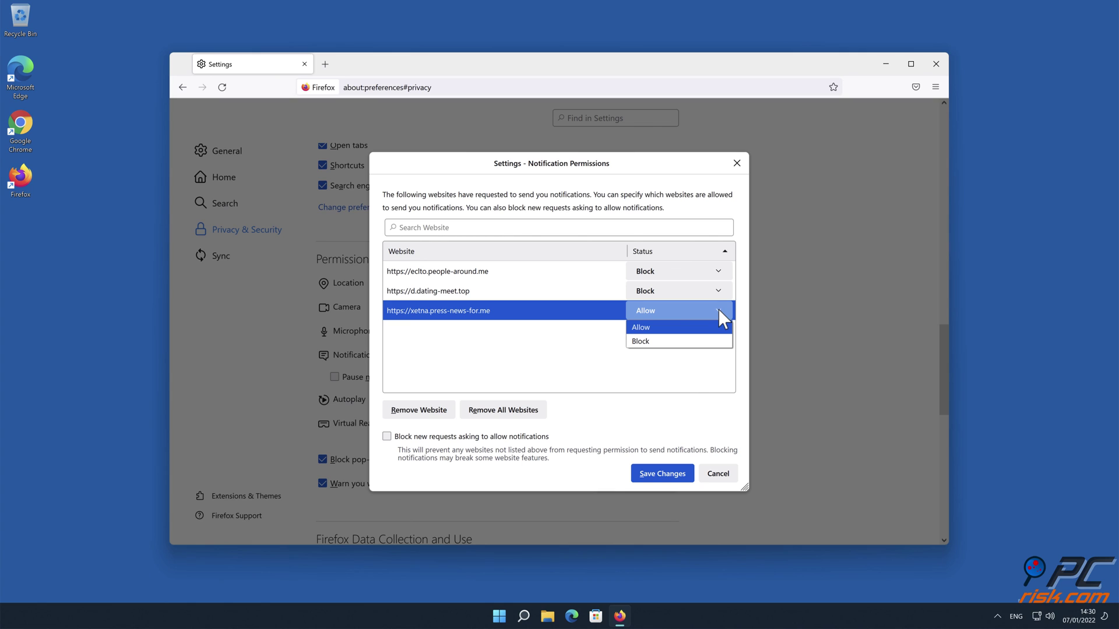
click(708, 349)
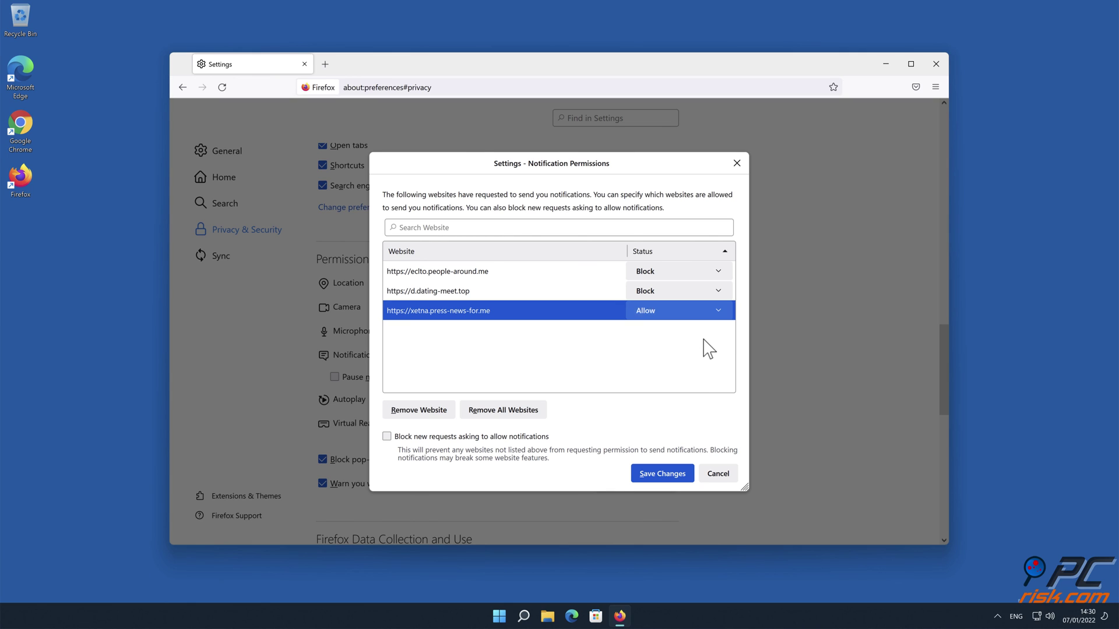
click(663, 475)
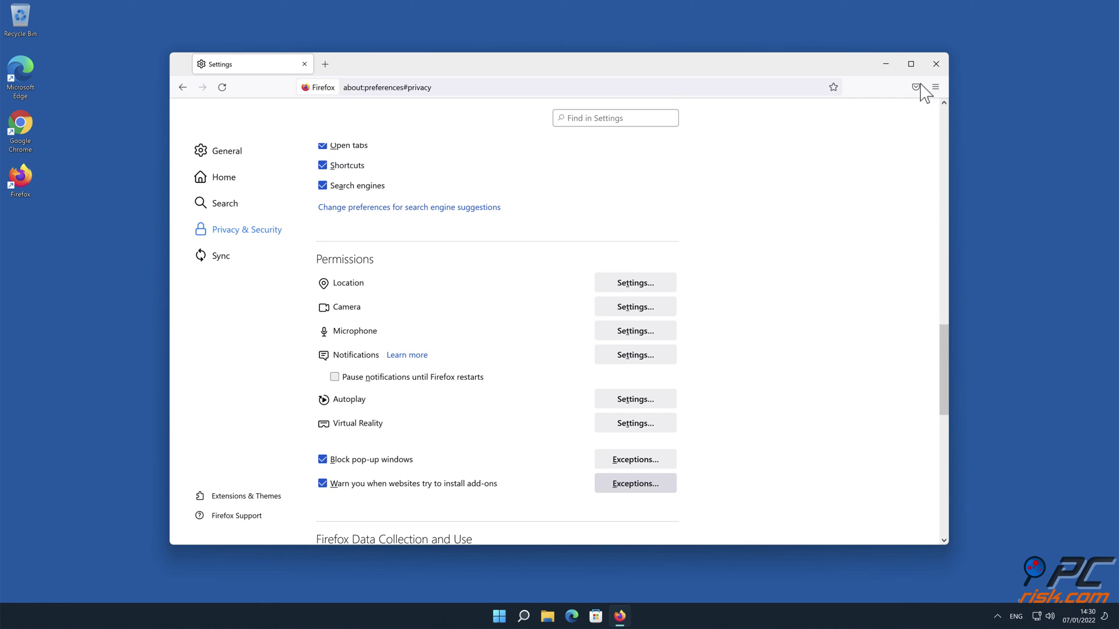
click(936, 63)
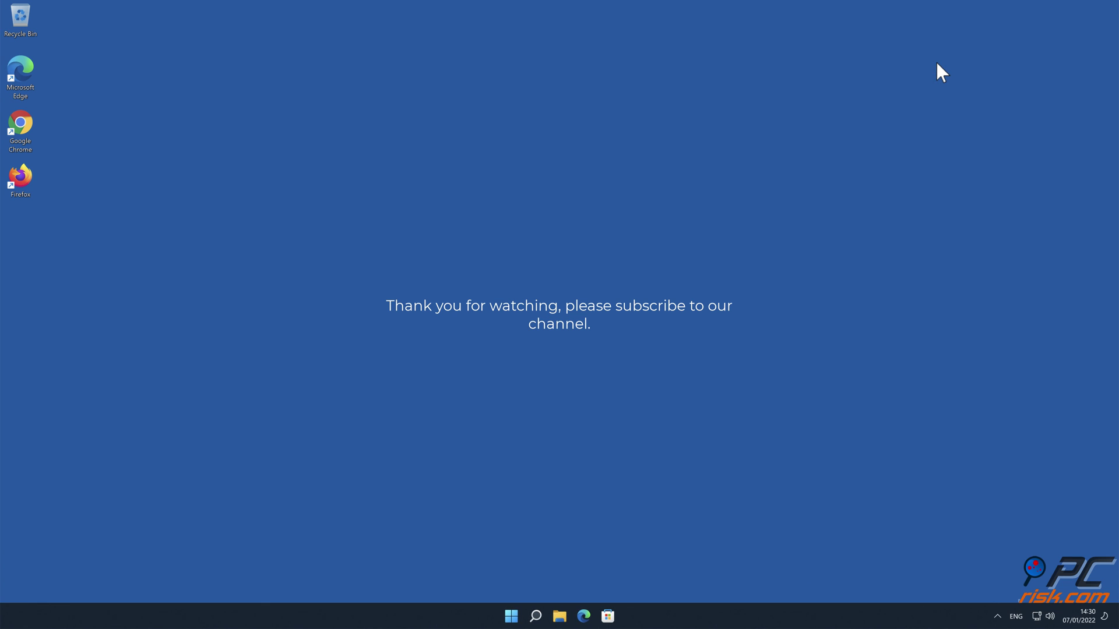